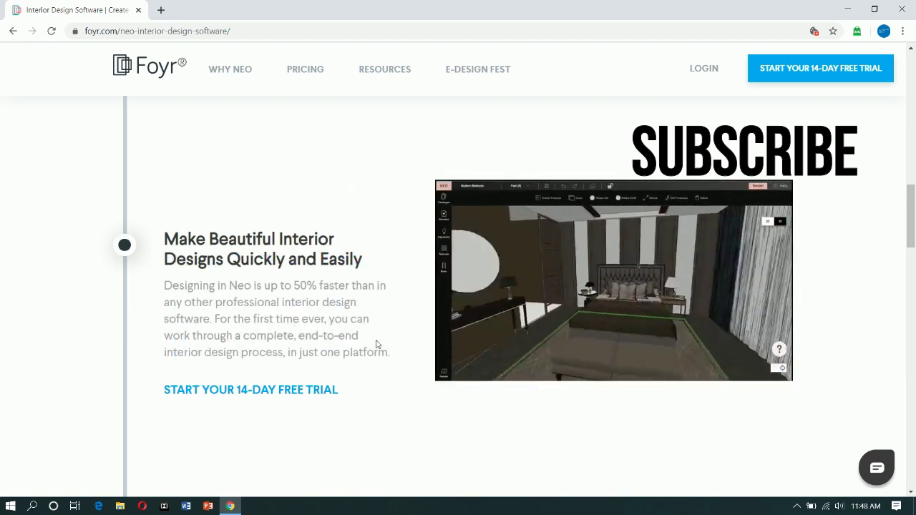
Look over the Foyr Neo product page and log in to the Neo dashboard.
{"action": "scroll", "coordinate": [377, 340], "scroll_direction": "down", "scroll_amount": 4}
{"action": "scroll", "coordinate": [375, 334], "scroll_direction": "up", "scroll_amount": 15}
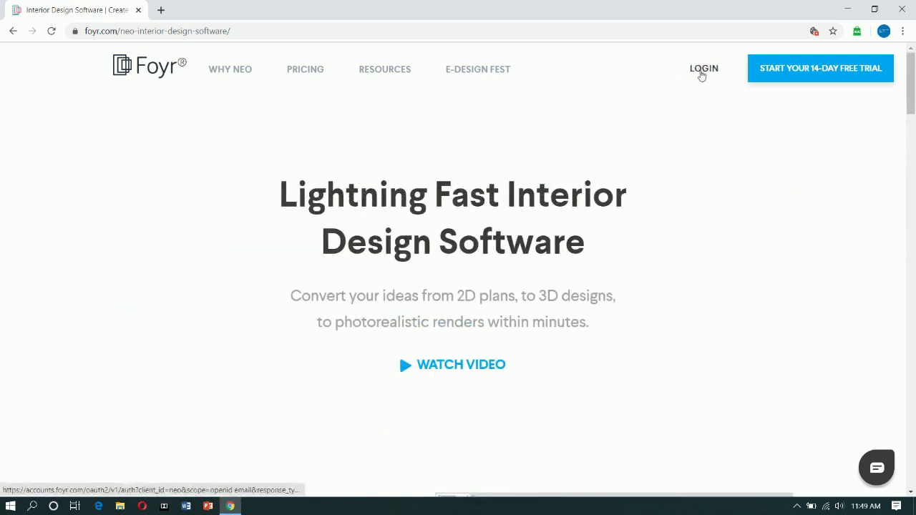
{"action": "left_click", "coordinate": [702, 71]}
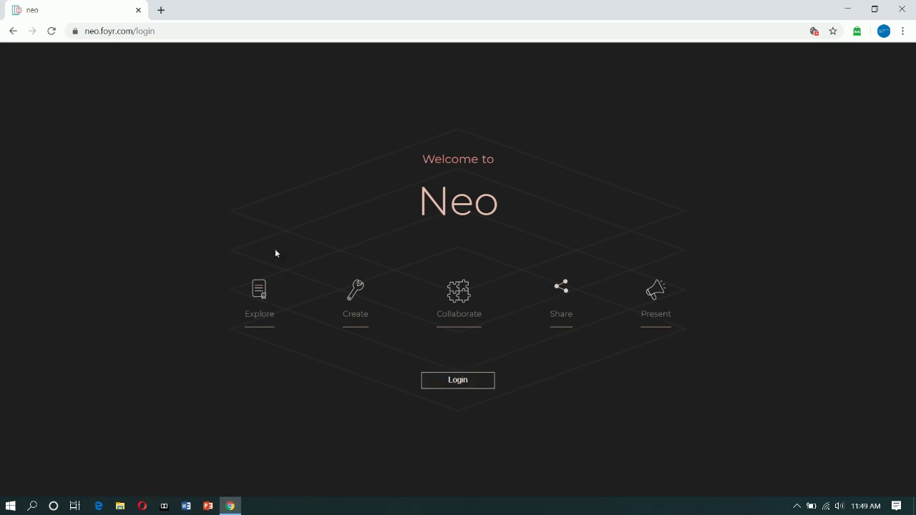
{"action": "left_click", "coordinate": [472, 382]}
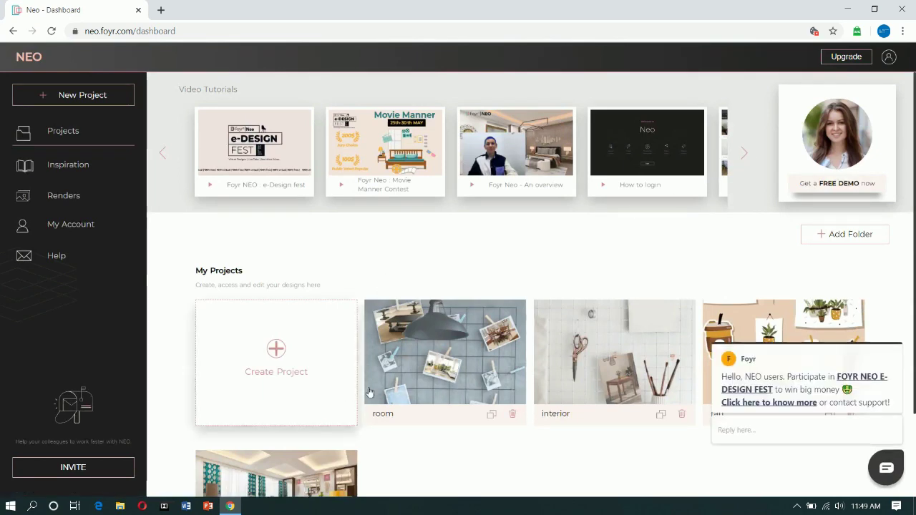
Try to create a new project named "room" from the My Projects area.
{"action": "scroll", "coordinate": [401, 300], "scroll_direction": "down", "scroll_amount": 2}
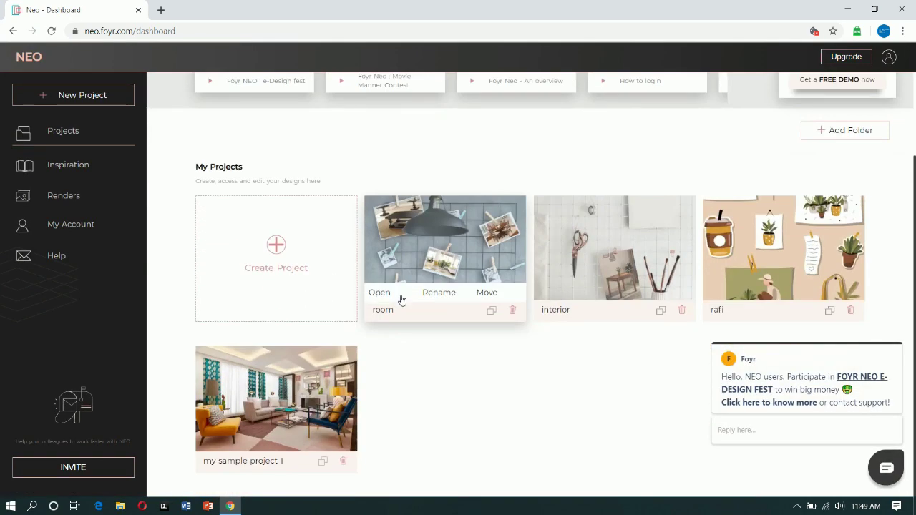
{"action": "scroll", "coordinate": [358, 306], "scroll_direction": "up", "scroll_amount": 1}
{"action": "left_click", "coordinate": [273, 306]}
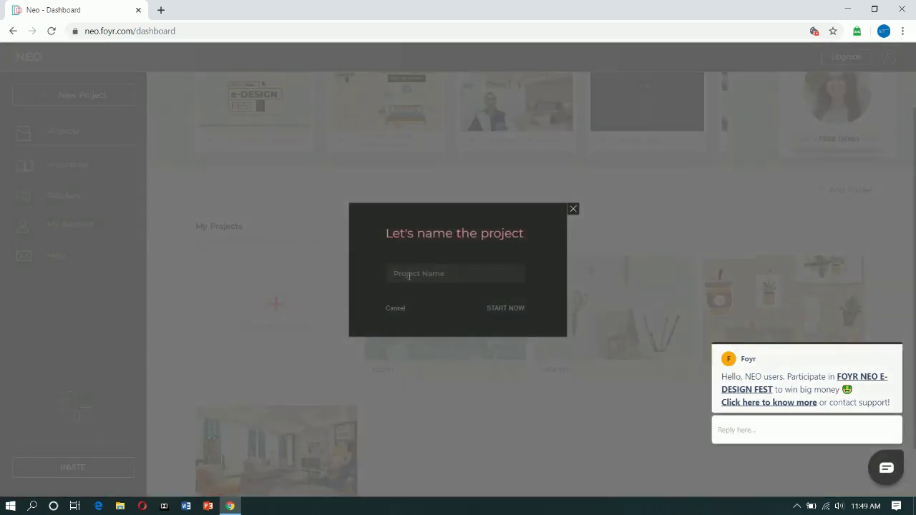
{"action": "left_click", "coordinate": [409, 275]}
{"action": "type", "text": "ra"}
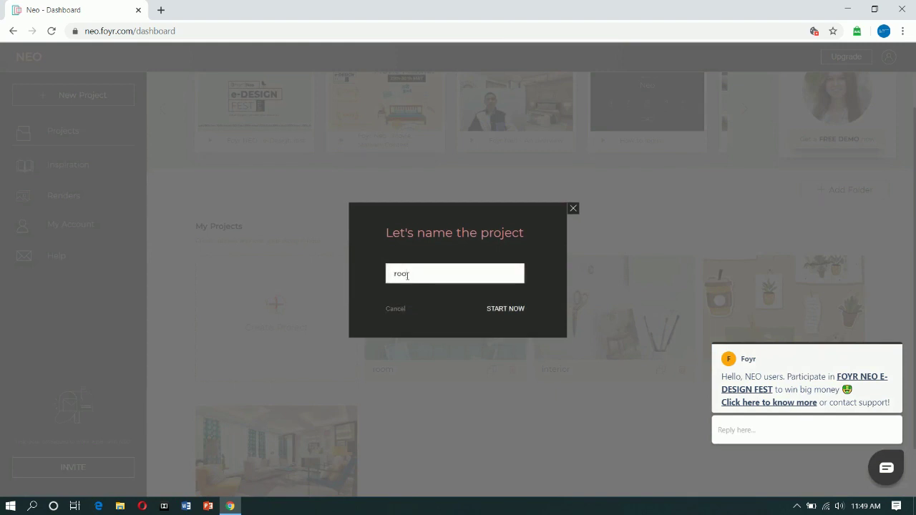
{"action": "type", "text": "om"}
{"action": "left_click", "coordinate": [511, 312]}
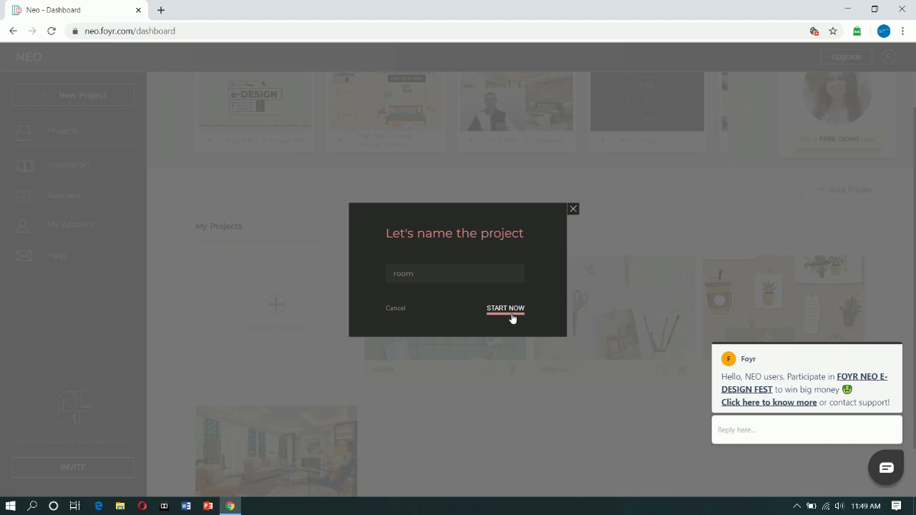
{"action": "left_click", "coordinate": [507, 310]}
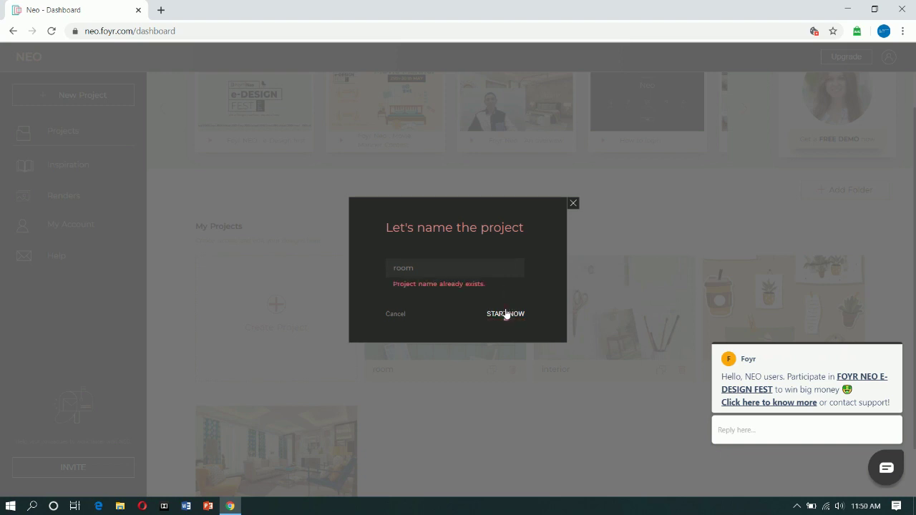
Replace the new project's name with "Bedroom" and start the project.
{"action": "left_click", "coordinate": [456, 264]}
{"action": "key", "text": "BackSpace"}
{"action": "key", "text": "BackSpace"}
{"action": "key", "text": "BackSpace"}
{"action": "key", "text": "BackSpace"}
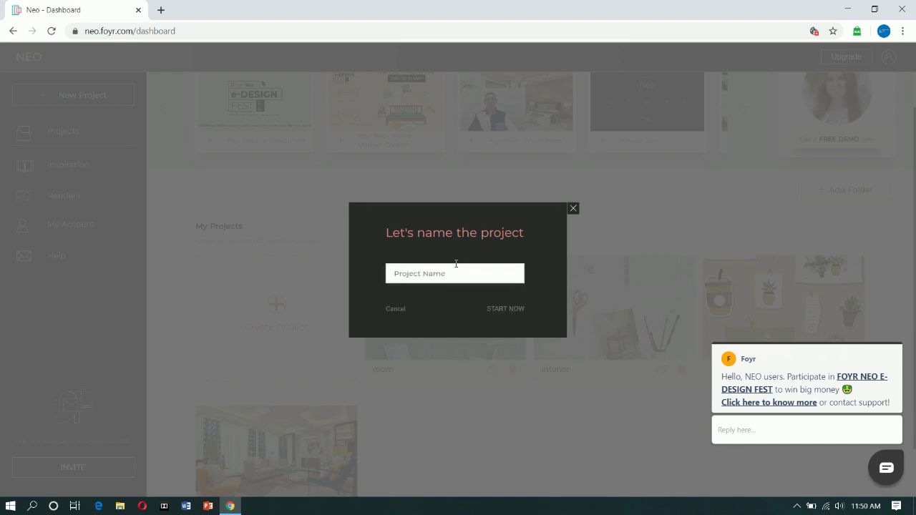
{"action": "type", "text": "Bedroom"}
{"action": "left_click", "coordinate": [511, 315]}
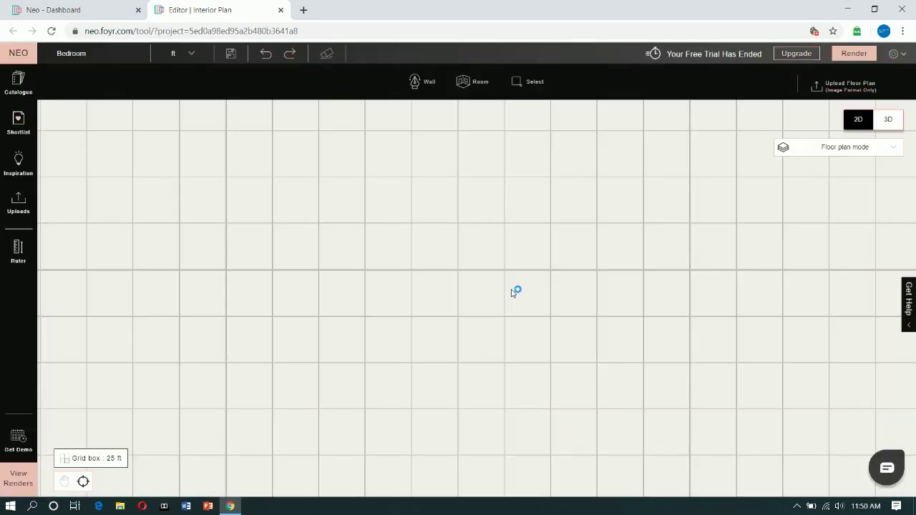
Draw a rectangular room about 20'1" by 17'0" on the floor plan and show its interior in 3D.
{"action": "left_click", "coordinate": [817, 119]}
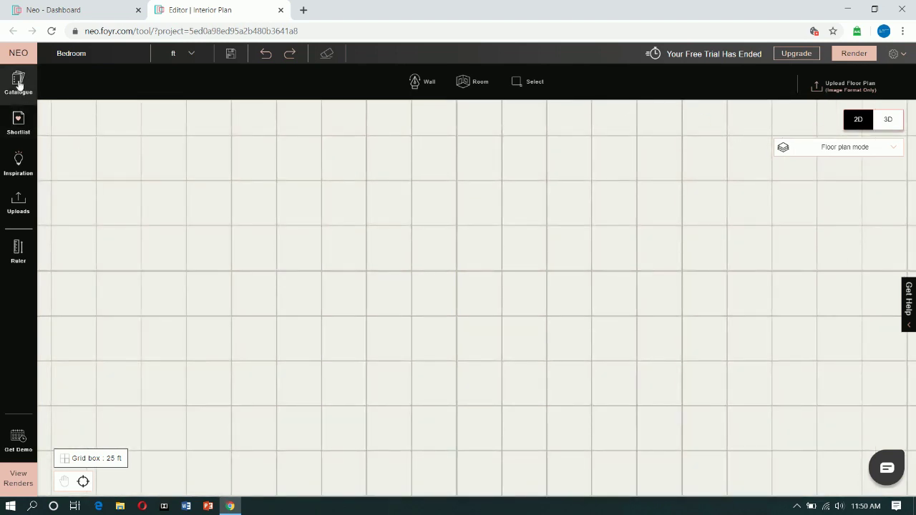
{"action": "left_click", "coordinate": [463, 83]}
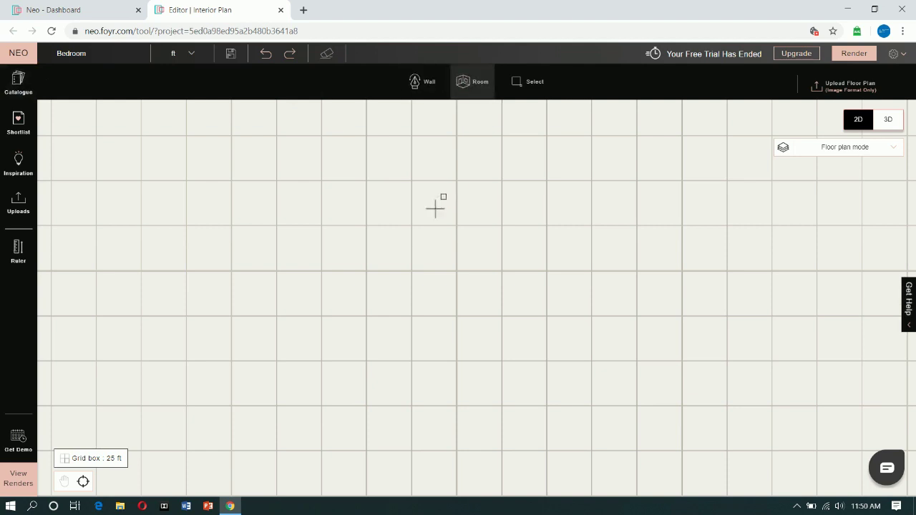
{"action": "left_click", "coordinate": [320, 226]}
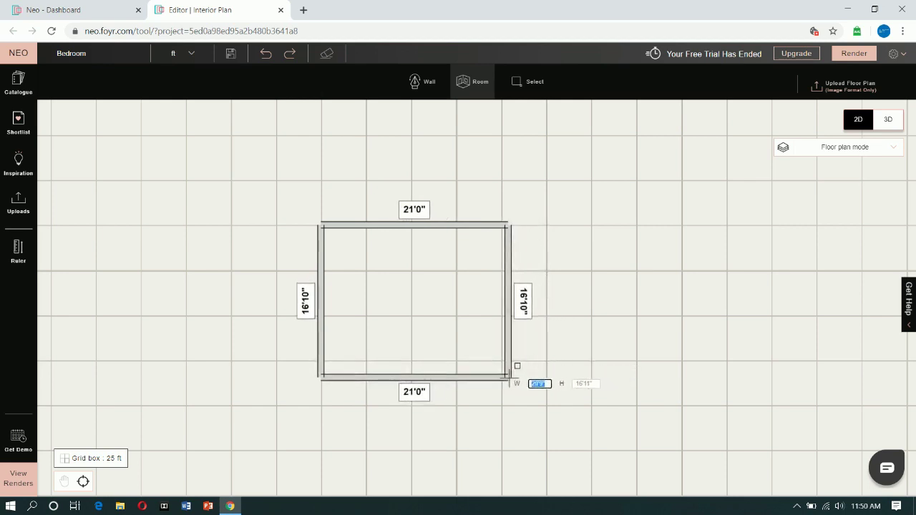
{"action": "left_click", "coordinate": [503, 374]}
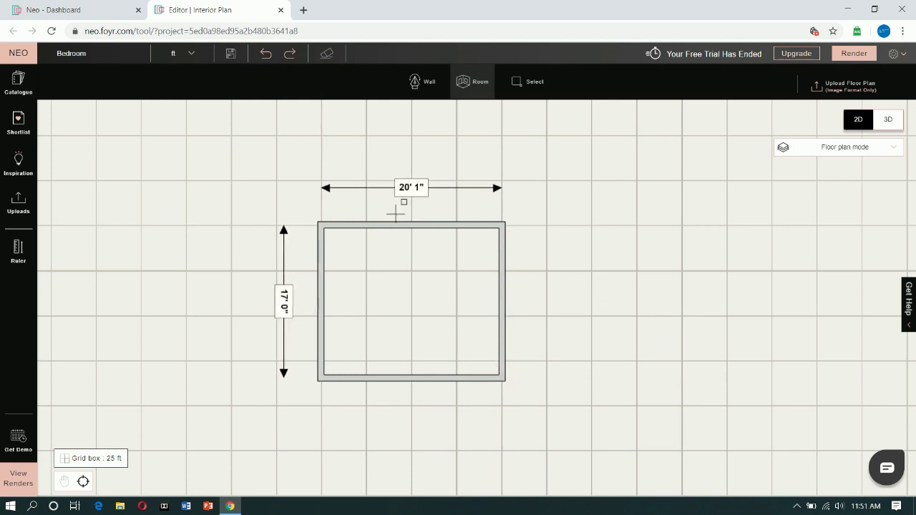
{"action": "left_click", "coordinate": [887, 119]}
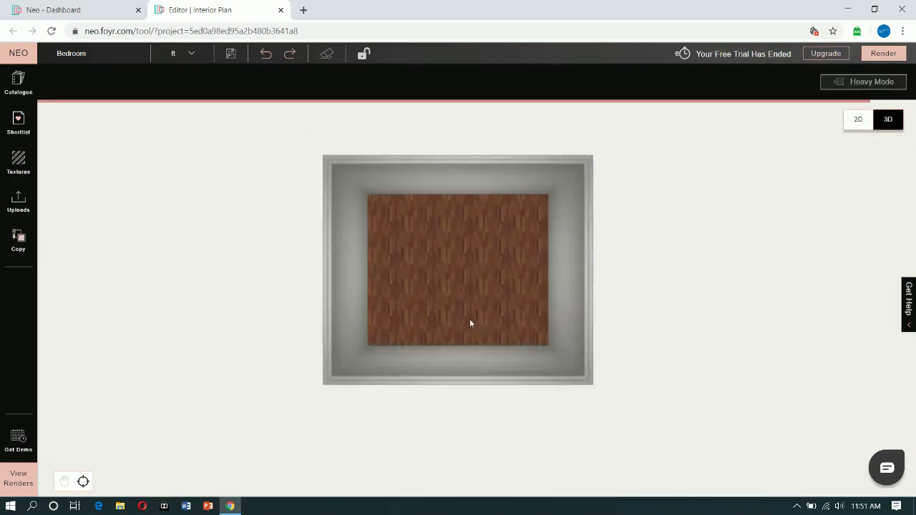
{"action": "left_click_drag", "start_coordinate": [462, 310], "coordinate": [445, 237]}
{"action": "scroll", "coordinate": [444, 236], "scroll_direction": "up", "scroll_amount": 5}
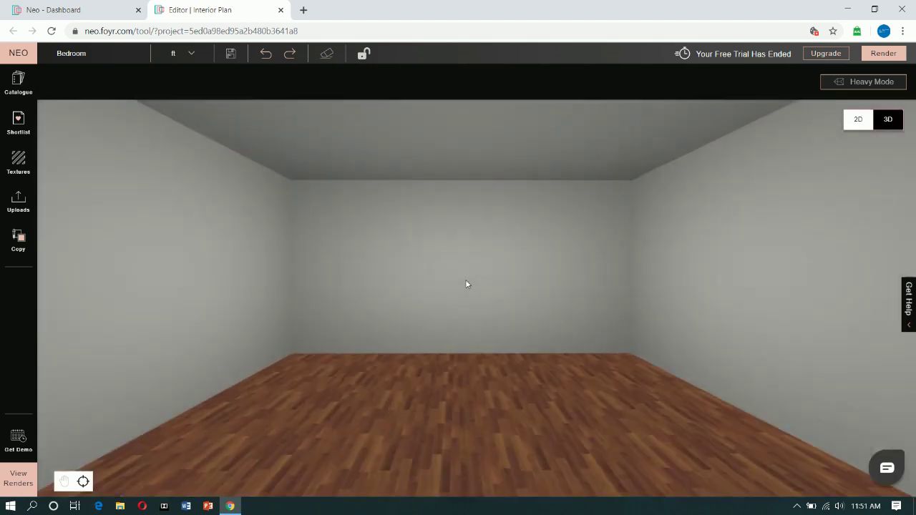
Search the textures for "Blue" and pick the dark blue Np_blue_149 wall paint.
{"action": "left_click", "coordinate": [18, 161]}
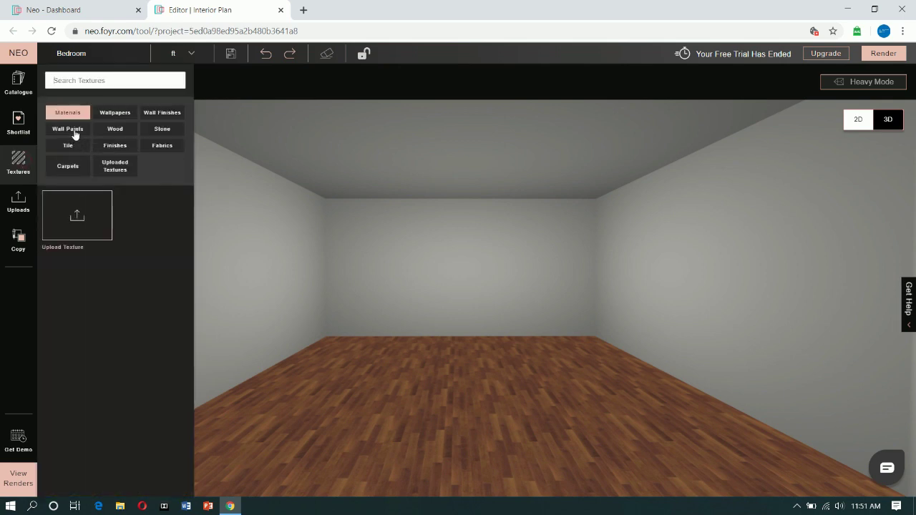
{"action": "left_click", "coordinate": [75, 132]}
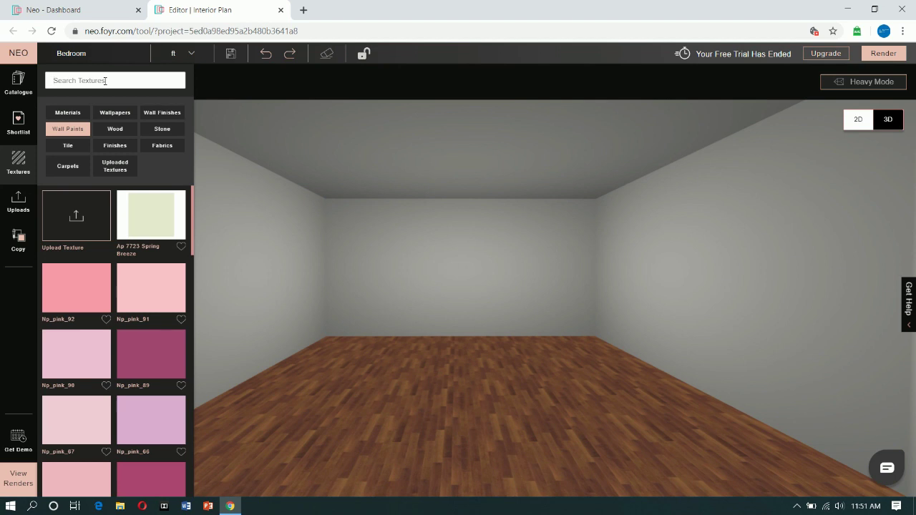
{"action": "left_click", "coordinate": [105, 81]}
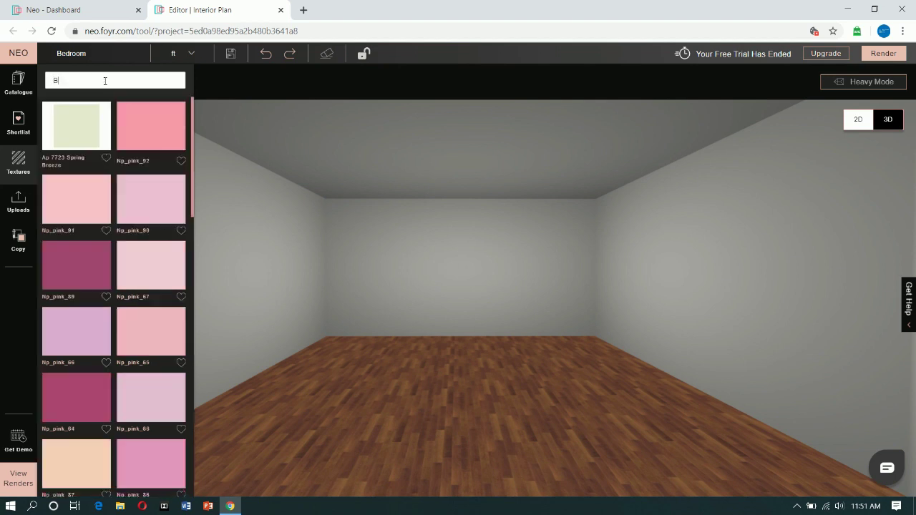
{"action": "type", "text": "Blue"}
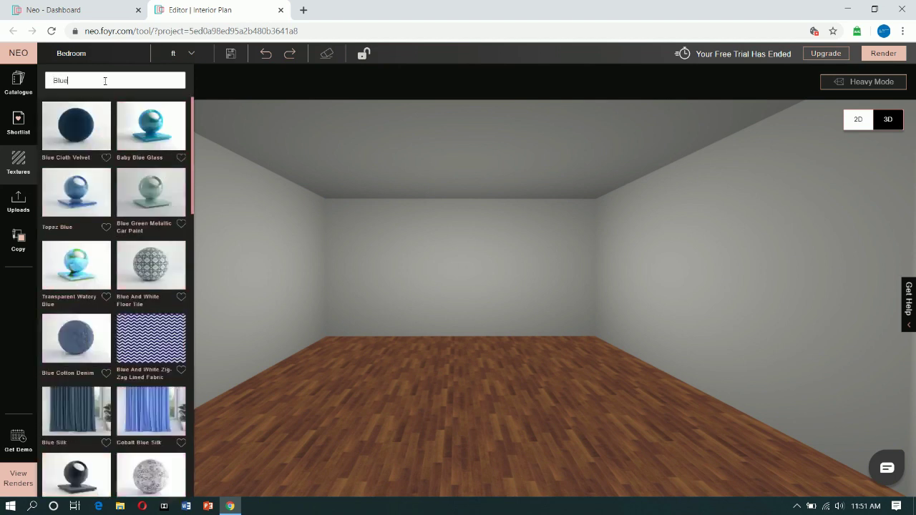
{"action": "scroll", "coordinate": [86, 393], "scroll_direction": "down", "scroll_amount": 3}
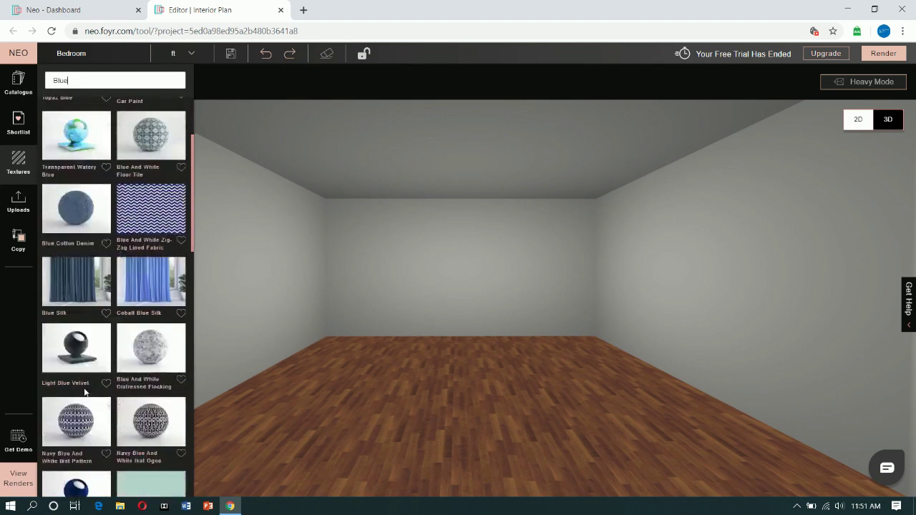
{"action": "scroll", "coordinate": [84, 393], "scroll_direction": "up", "scroll_amount": 3}
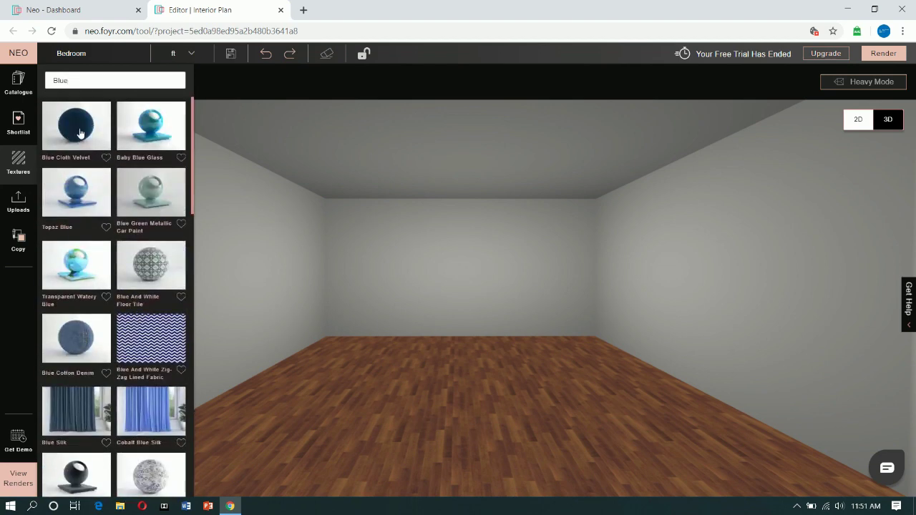
{"action": "scroll", "coordinate": [98, 228], "scroll_direction": "down", "scroll_amount": 8}
{"action": "scroll", "coordinate": [98, 228], "scroll_direction": "up", "scroll_amount": 2}
{"action": "left_click", "coordinate": [151, 287]}
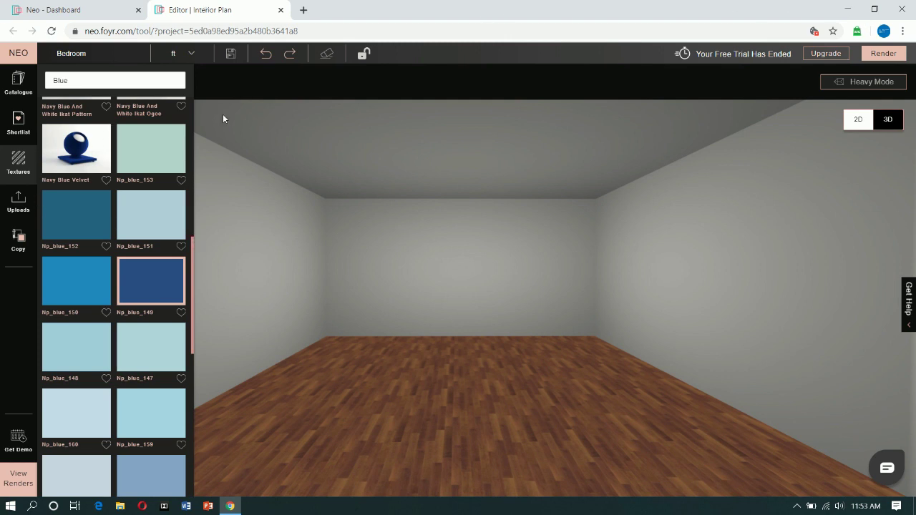
Reload the editor page for the Bedroom project.
{"action": "key", "text": "F5"}
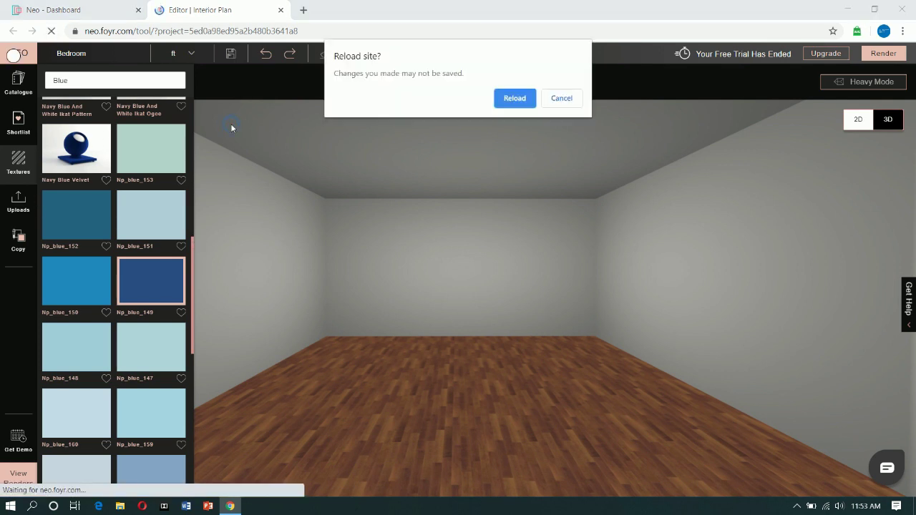
{"action": "left_click", "coordinate": [561, 98]}
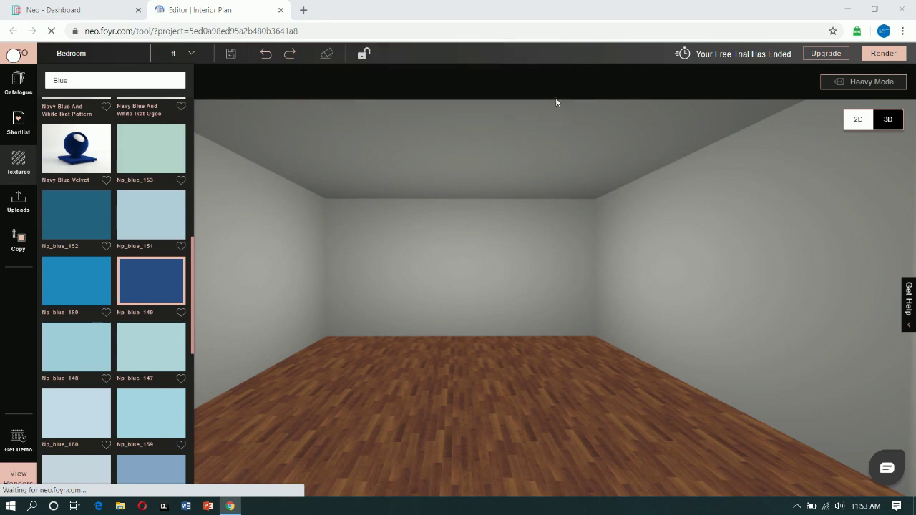
{"action": "left_click", "coordinate": [281, 183]}
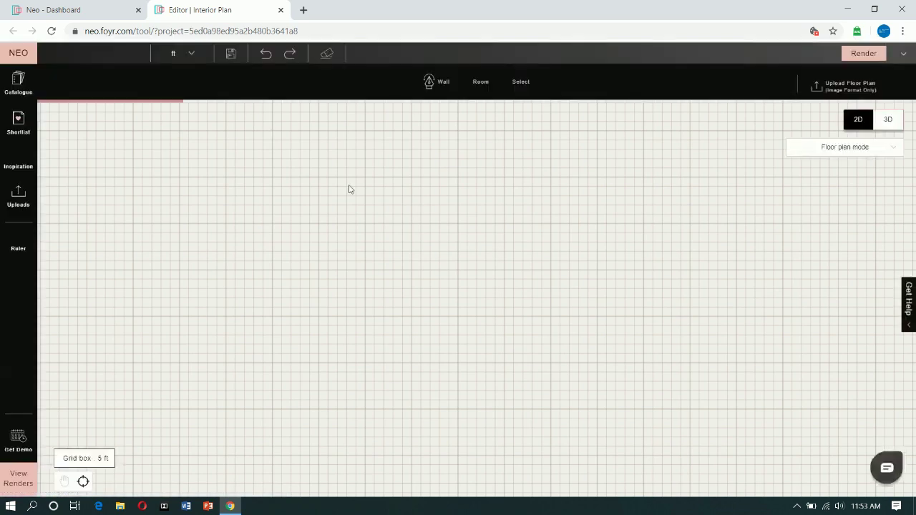
Draw a rectangular room about 19'0" by 14'11" on the floor plan, dismiss the webinar banner and show the interior in 3D.
{"action": "left_click", "coordinate": [468, 82]}
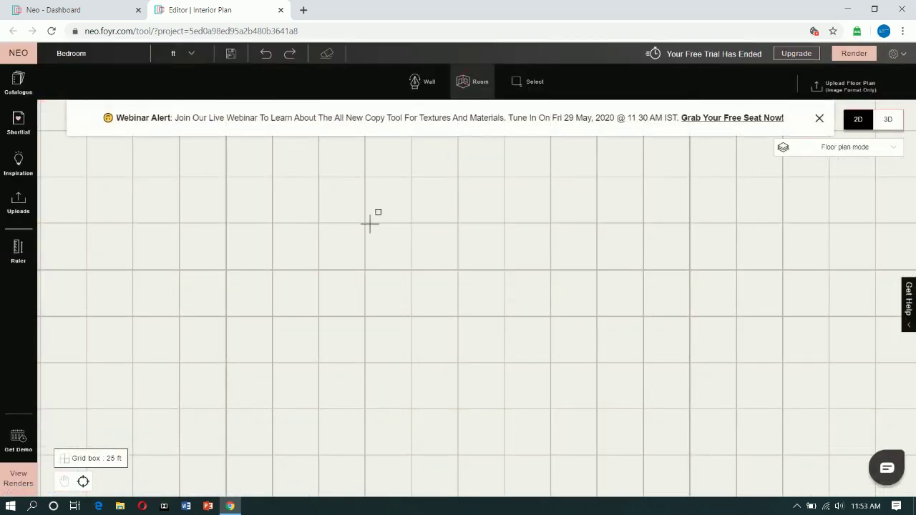
{"action": "mouse_move", "coordinate": [364, 221]}
{"action": "left_mouse_down"}
{"action": "mouse_move", "coordinate": [441, 300]}
{"action": "mouse_move", "coordinate": [503, 314]}
{"action": "mouse_move", "coordinate": [510, 333]}
{"action": "mouse_move", "coordinate": [544, 342]}
{"action": "mouse_move", "coordinate": [544, 355]}
{"action": "left_mouse_up"}
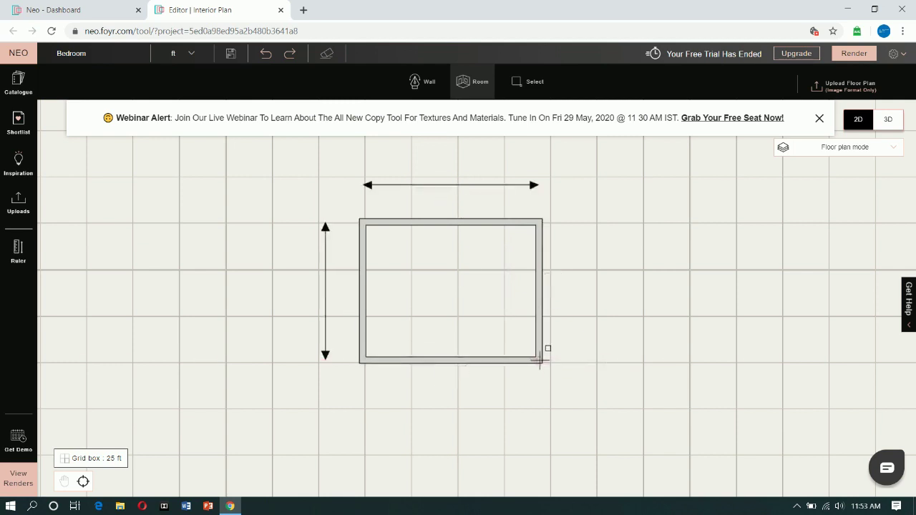
{"action": "left_click", "coordinate": [819, 119]}
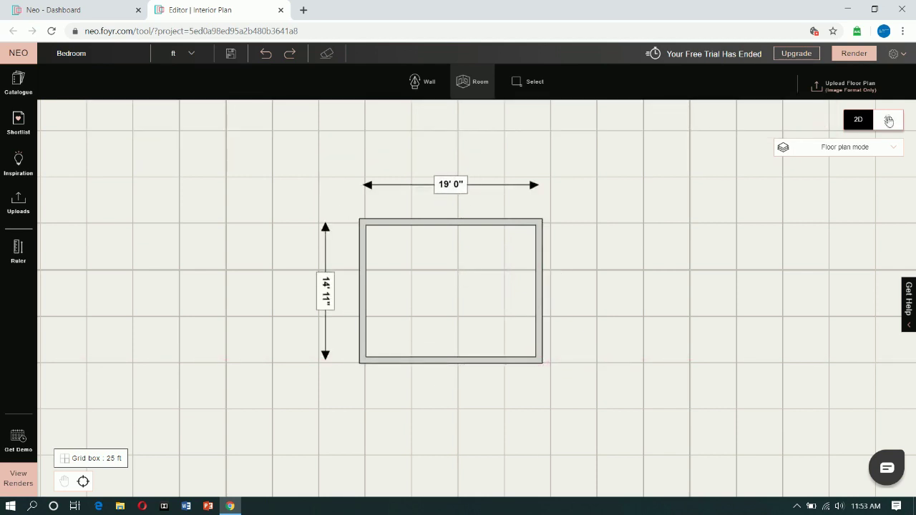
{"action": "left_click", "coordinate": [888, 121]}
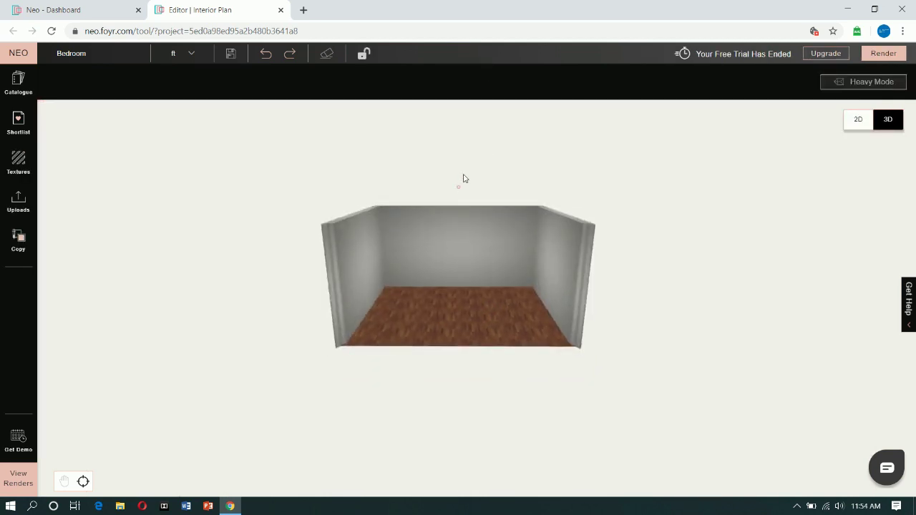
{"action": "scroll", "coordinate": [471, 217], "scroll_direction": "up", "scroll_amount": 5}
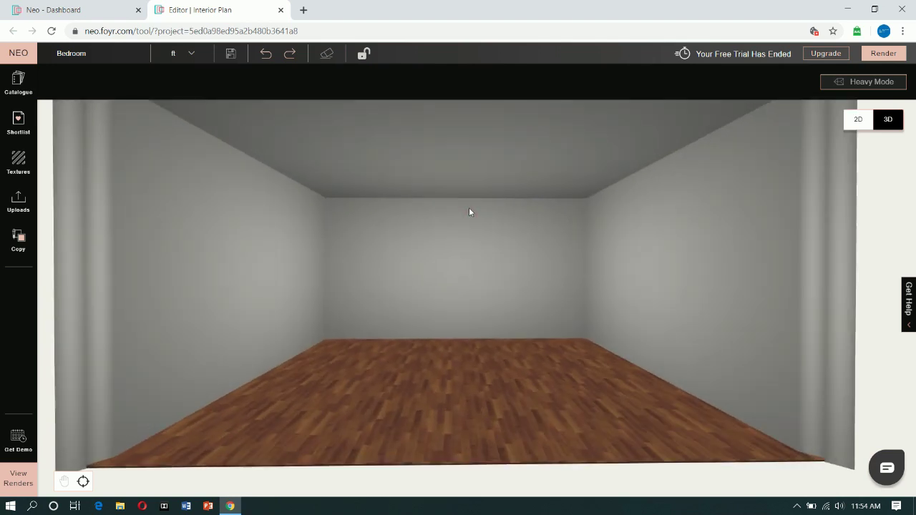
{"action": "scroll", "coordinate": [469, 211], "scroll_direction": "up", "scroll_amount": 3}
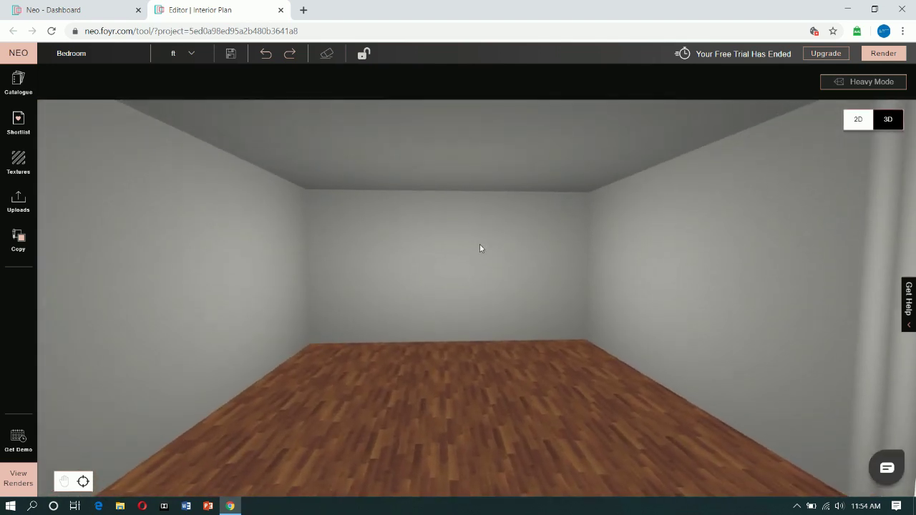
Search the textures for "Blue" and apply the dark blue Np_blue_149 paint to the back wall.
{"action": "left_click", "coordinate": [18, 162]}
{"action": "left_click", "coordinate": [72, 129]}
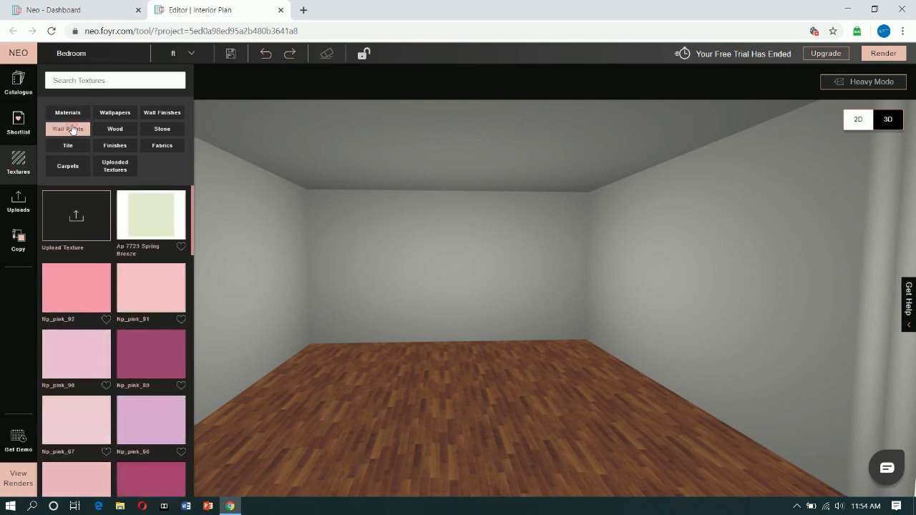
{"action": "scroll", "coordinate": [158, 334], "scroll_direction": "down", "scroll_amount": 10}
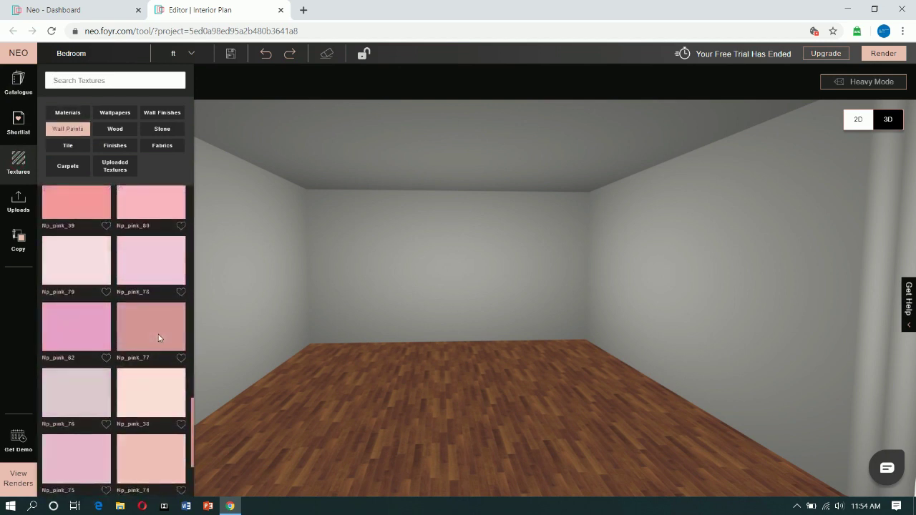
{"action": "scroll", "coordinate": [158, 335], "scroll_direction": "up", "scroll_amount": 10}
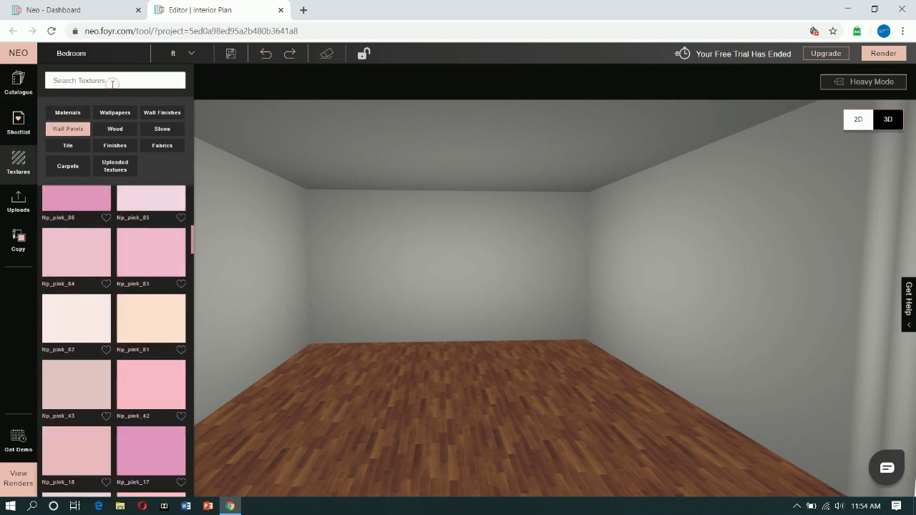
{"action": "left_click", "coordinate": [112, 80]}
{"action": "type", "text": "Blue"}
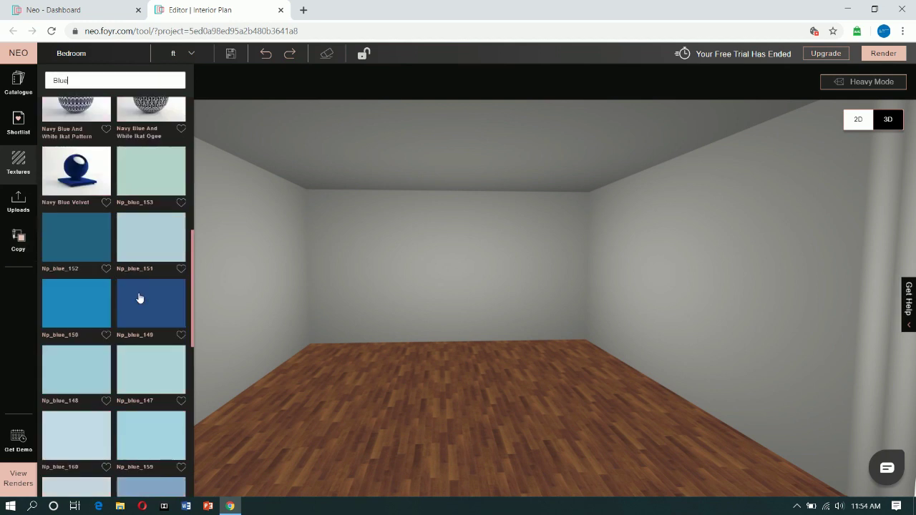
{"action": "left_click_drag", "start_coordinate": [140, 299], "coordinate": [403, 300]}
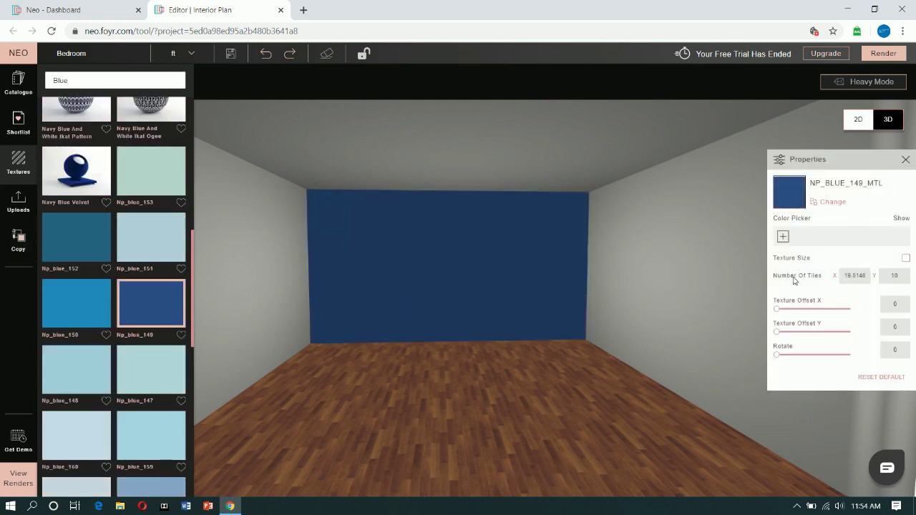
{"action": "left_click", "coordinate": [905, 160]}
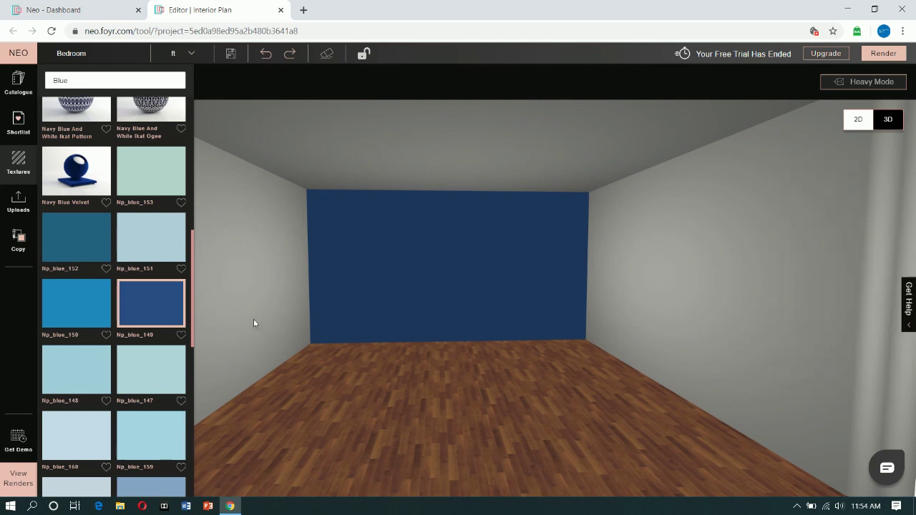
Paint both side walls with the grey-blue Np_blue_146 texture.
{"action": "scroll", "coordinate": [148, 388], "scroll_direction": "down", "scroll_amount": 3}
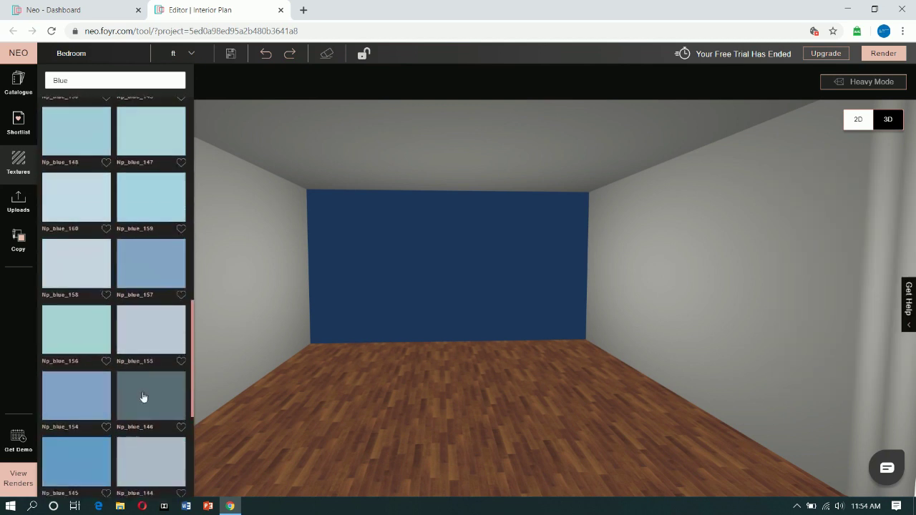
{"action": "left_click", "coordinate": [141, 405]}
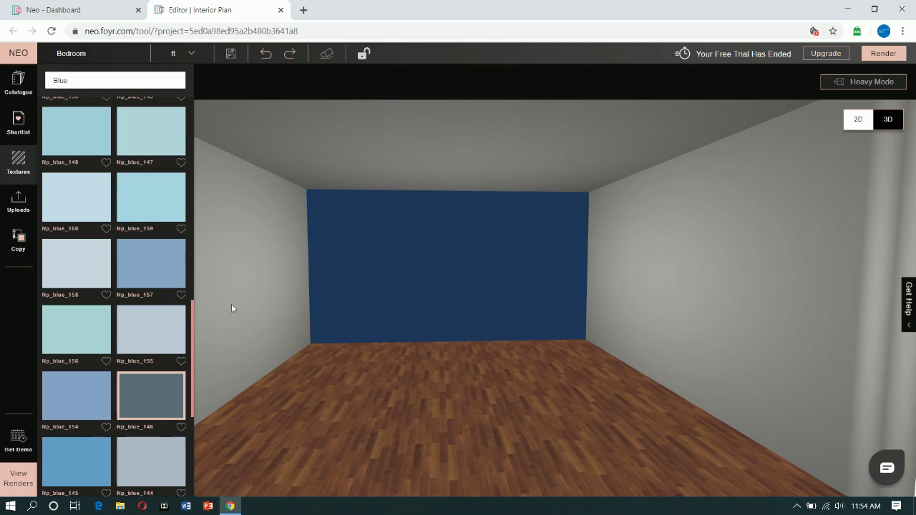
{"action": "left_click", "coordinate": [151, 385]}
{"action": "left_click", "coordinate": [247, 310]}
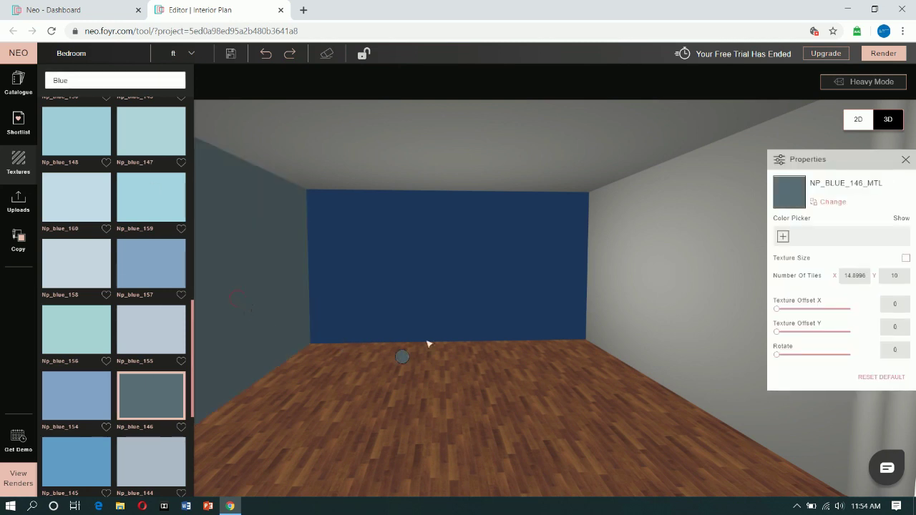
{"action": "left_click", "coordinate": [695, 311]}
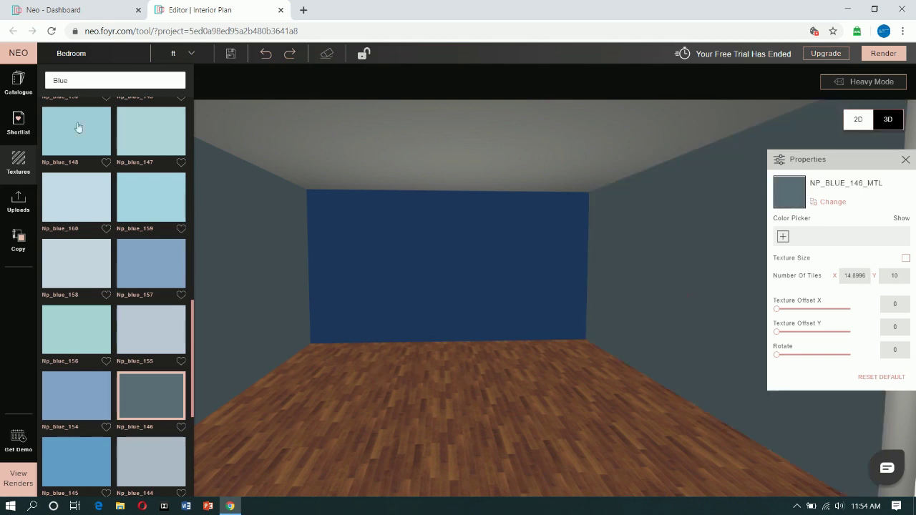
{"action": "left_click", "coordinate": [16, 159]}
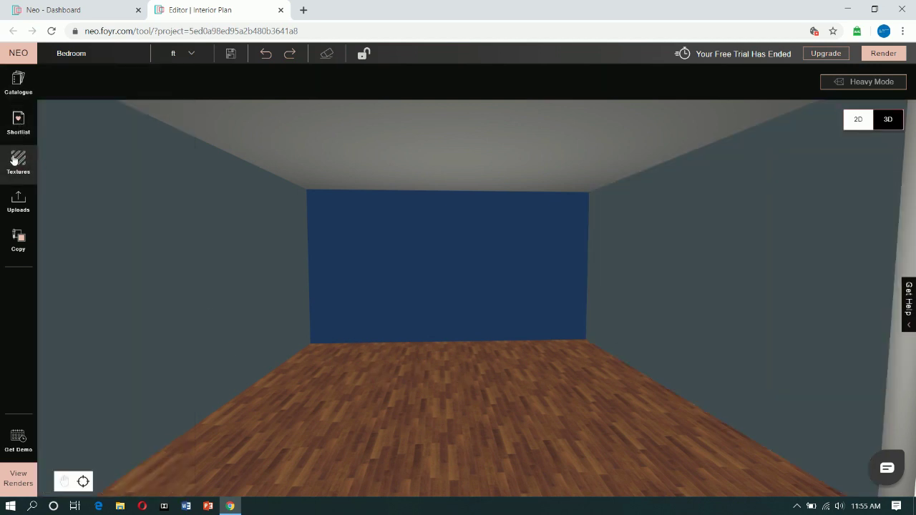
Browse the tile textures and cover the bedroom floor with Light Bige Tile.
{"action": "left_click", "coordinate": [15, 159]}
{"action": "left_click", "coordinate": [75, 148]}
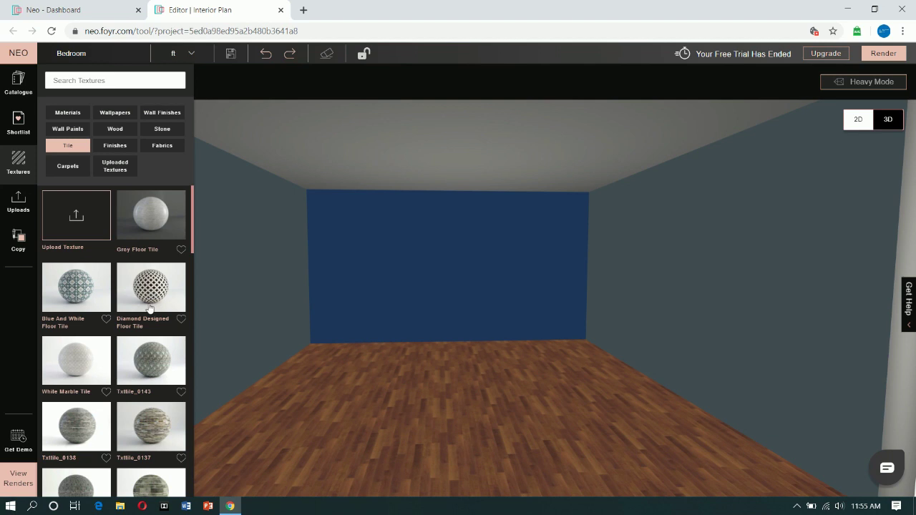
{"action": "scroll", "coordinate": [149, 315], "scroll_direction": "down", "scroll_amount": 4}
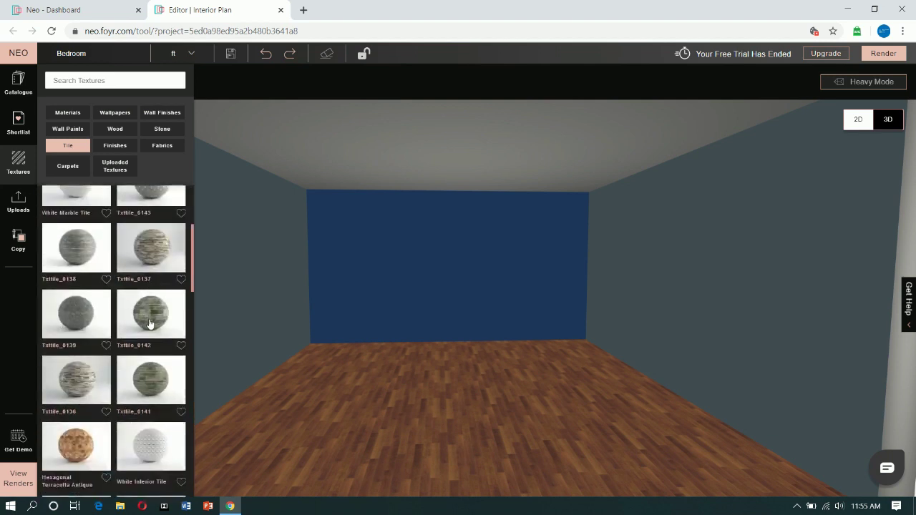
{"action": "scroll", "coordinate": [150, 325], "scroll_direction": "down", "scroll_amount": 4}
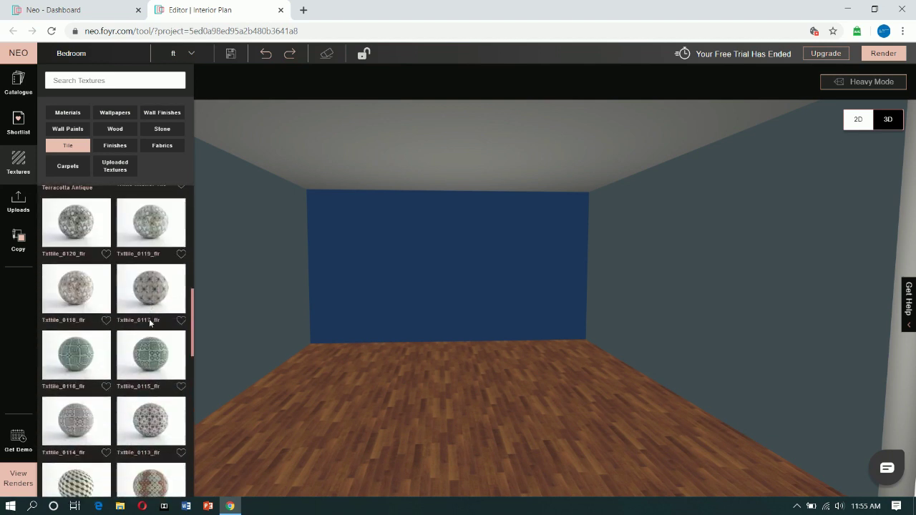
{"action": "scroll", "coordinate": [149, 318], "scroll_direction": "down", "scroll_amount": 4}
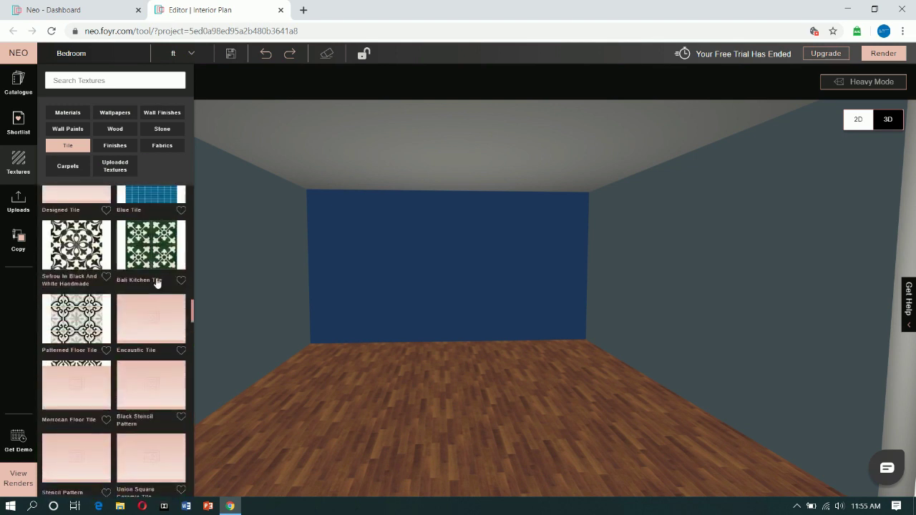
{"action": "scroll", "coordinate": [153, 286], "scroll_direction": "down", "scroll_amount": 3}
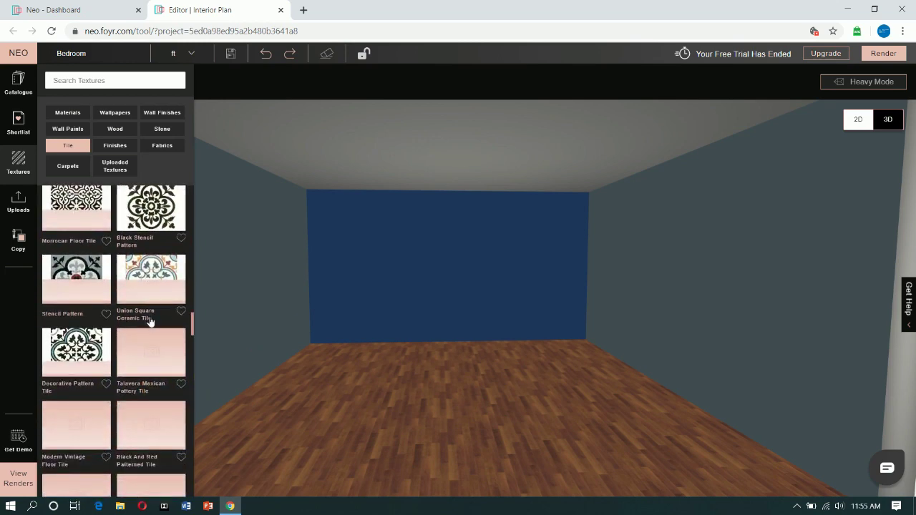
{"action": "scroll", "coordinate": [150, 322], "scroll_direction": "down", "scroll_amount": 2}
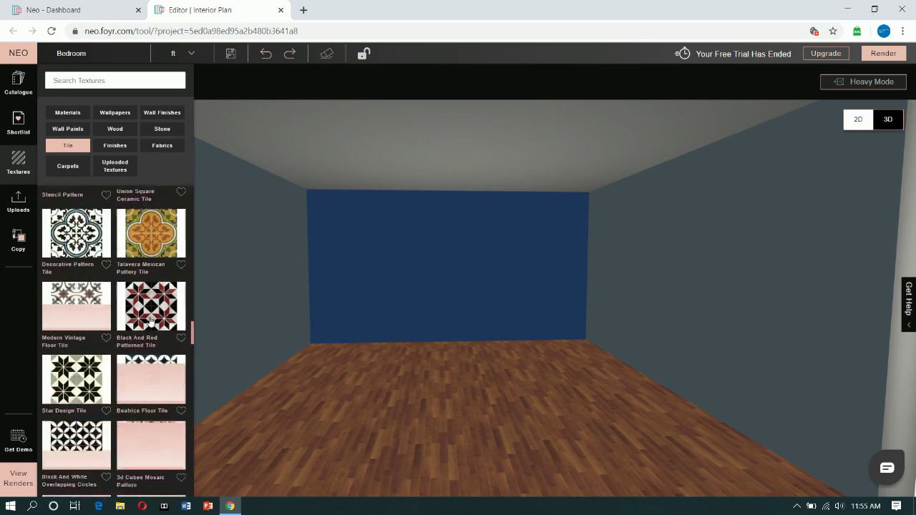
{"action": "scroll", "coordinate": [149, 318], "scroll_direction": "down", "scroll_amount": 3}
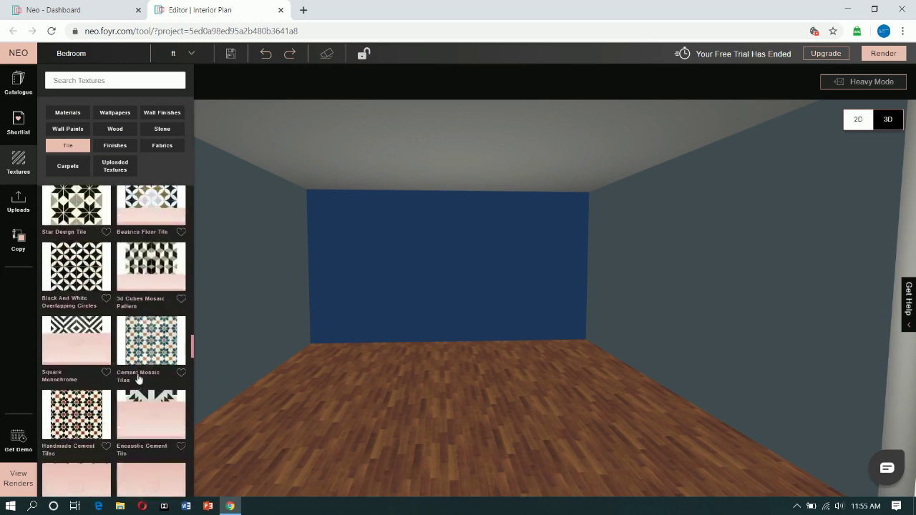
{"action": "scroll", "coordinate": [138, 378], "scroll_direction": "up", "scroll_amount": 1}
{"action": "scroll", "coordinate": [138, 375], "scroll_direction": "down", "scroll_amount": 3}
{"action": "scroll", "coordinate": [138, 371], "scroll_direction": "up", "scroll_amount": 7}
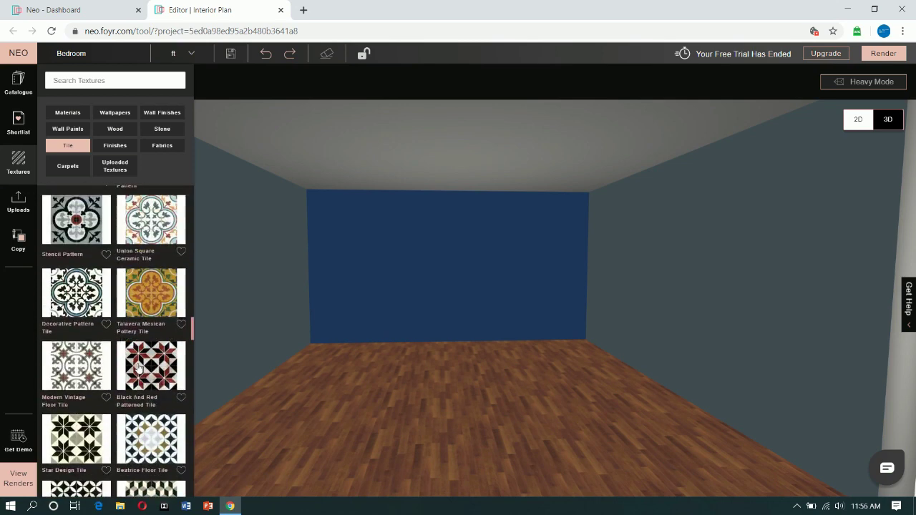
{"action": "scroll", "coordinate": [138, 366], "scroll_direction": "up", "scroll_amount": 2}
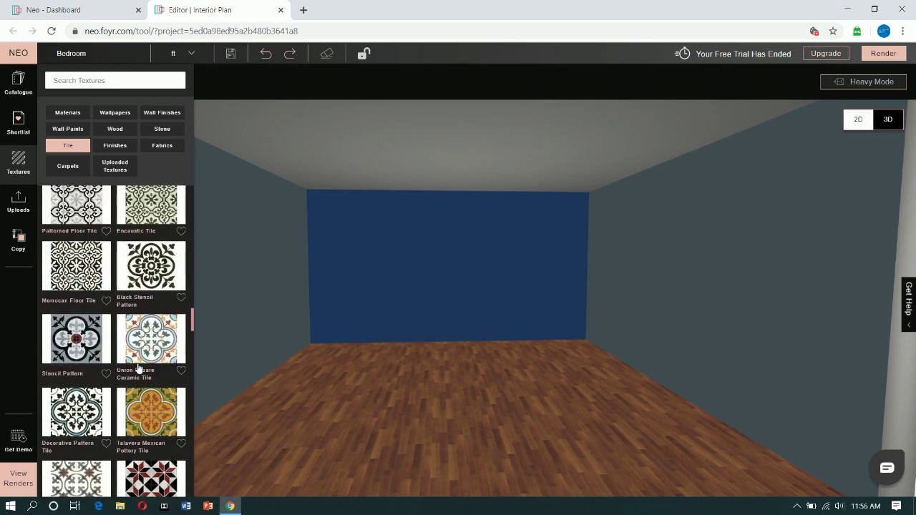
{"action": "scroll", "coordinate": [140, 372], "scroll_direction": "up", "scroll_amount": 6}
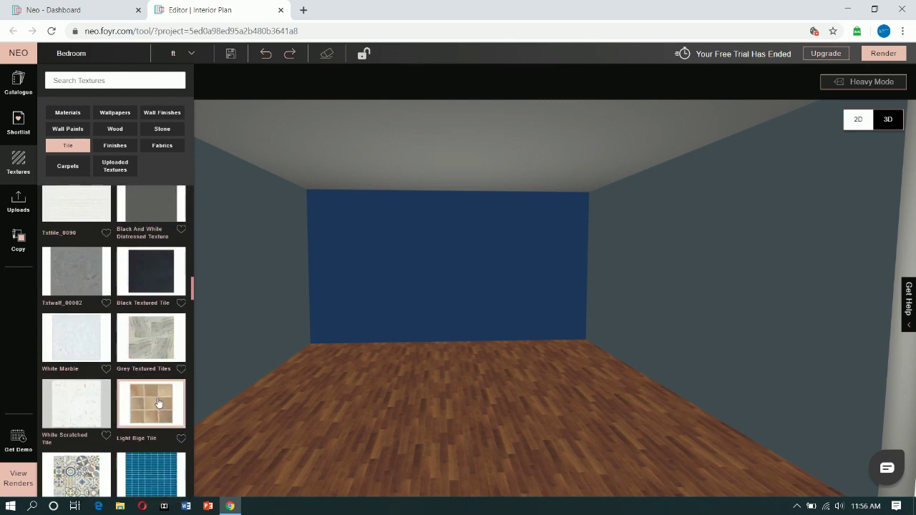
{"action": "left_click_drag", "start_coordinate": [315, 456], "coordinate": [291, 422]}
Inspect the textured room from outside and return to an interior view facing the dark blue wall.
{"action": "left_click_drag", "start_coordinate": [334, 460], "coordinate": [409, 461]}
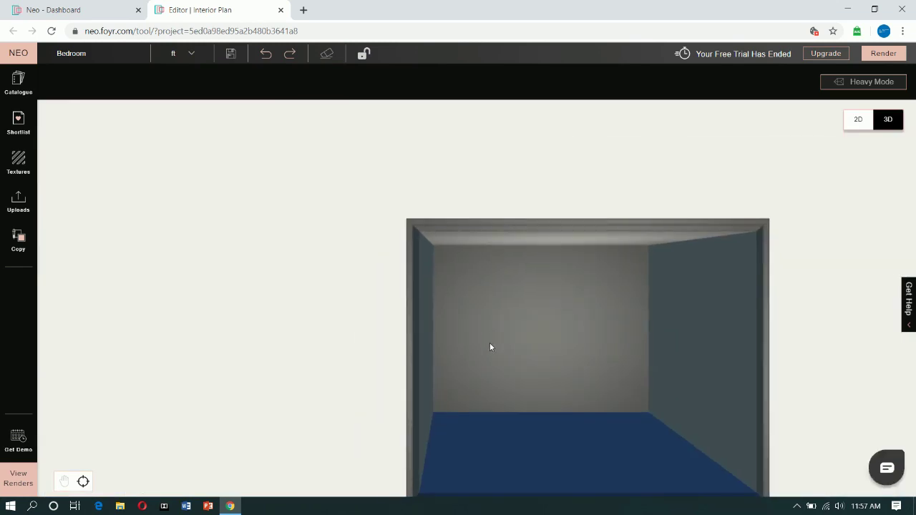
{"action": "left_click_drag", "start_coordinate": [398, 289], "coordinate": [503, 339]}
{"action": "scroll", "coordinate": [501, 335], "scroll_direction": "up", "scroll_amount": 6}
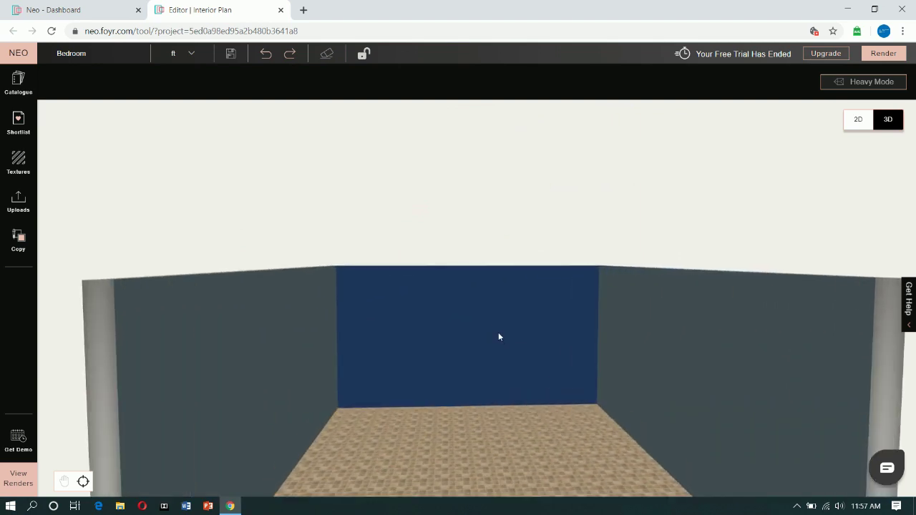
{"action": "scroll", "coordinate": [489, 253], "scroll_direction": "up", "scroll_amount": 4}
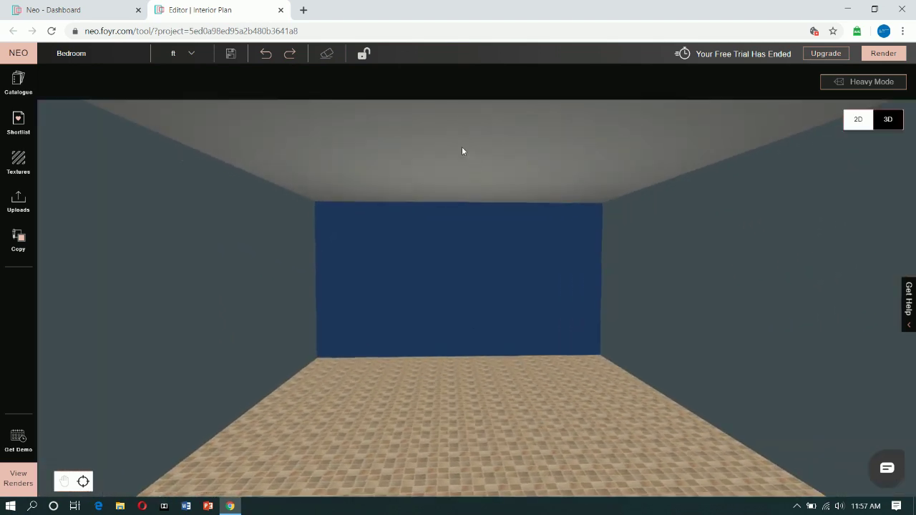
{"action": "scroll", "coordinate": [482, 247], "scroll_direction": "up", "scroll_amount": 3}
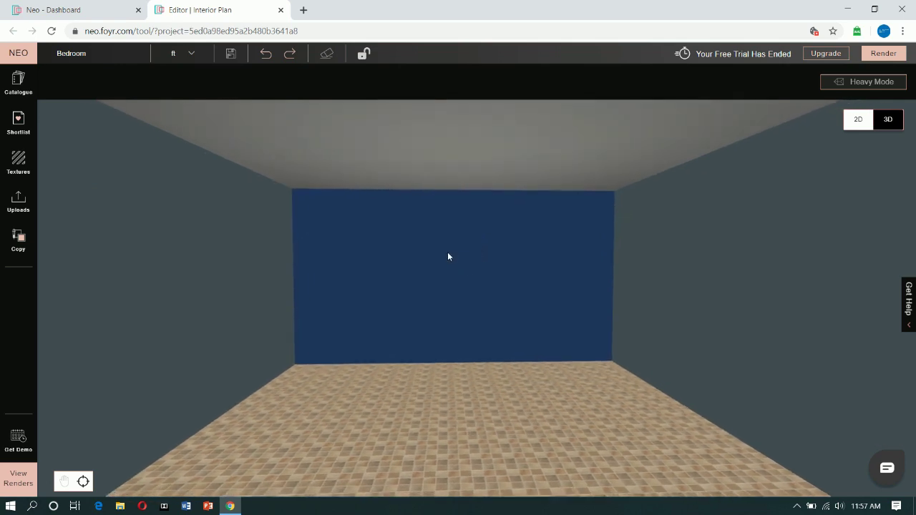
Look through the Concept Light products in the lighting catalogue.
{"action": "left_click", "coordinate": [18, 82]}
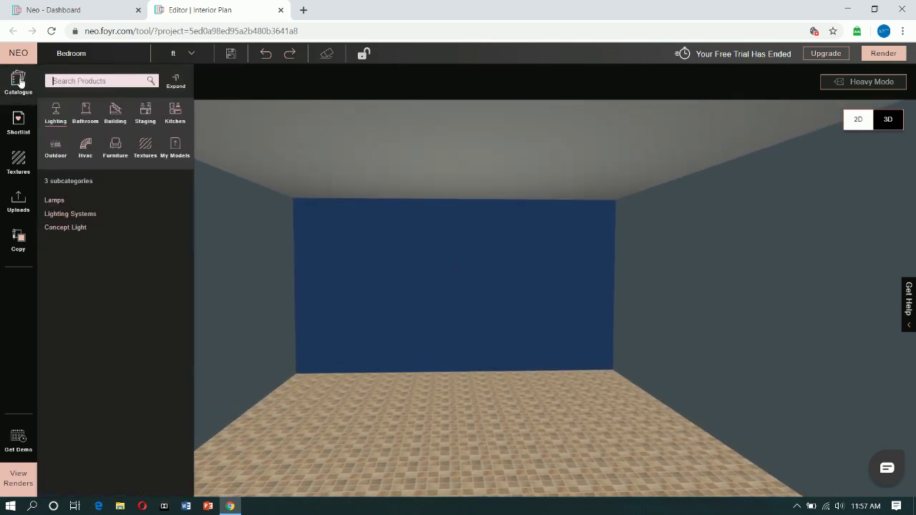
{"action": "left_click", "coordinate": [73, 228]}
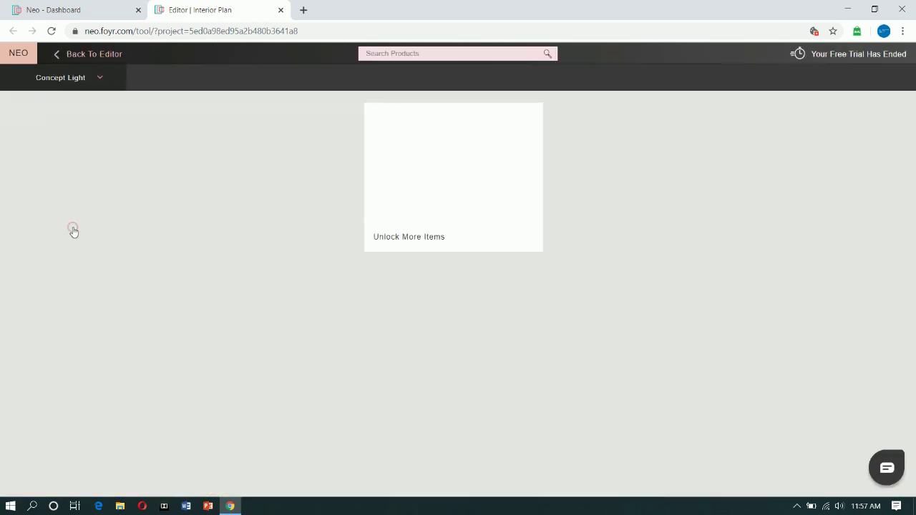
{"action": "scroll", "coordinate": [459, 343], "scroll_direction": "down", "scroll_amount": 15}
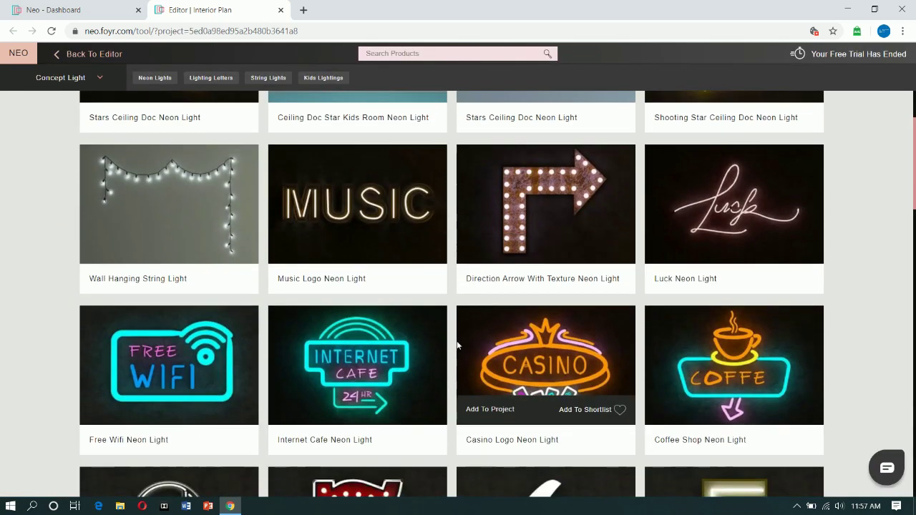
{"action": "scroll", "coordinate": [448, 333], "scroll_direction": "down", "scroll_amount": 4}
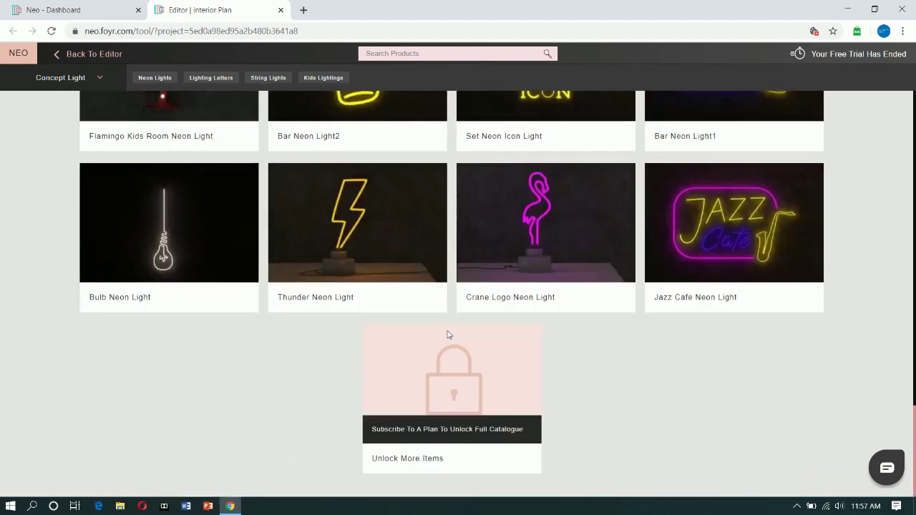
{"action": "scroll", "coordinate": [441, 323], "scroll_direction": "up", "scroll_amount": 18}
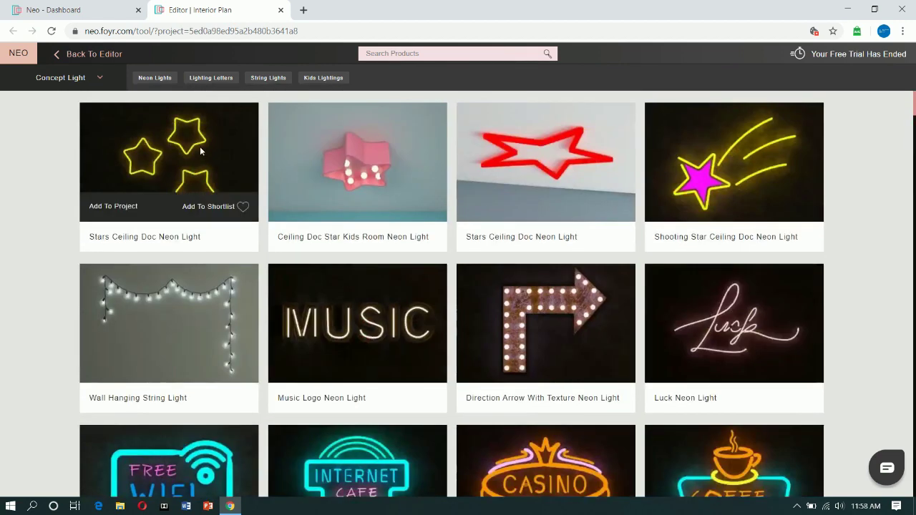
Browse the Ceiling Lights under Lighting Systems and add the Abstract Panels Ceiling Light to the project.
{"action": "left_click", "coordinate": [99, 78]}
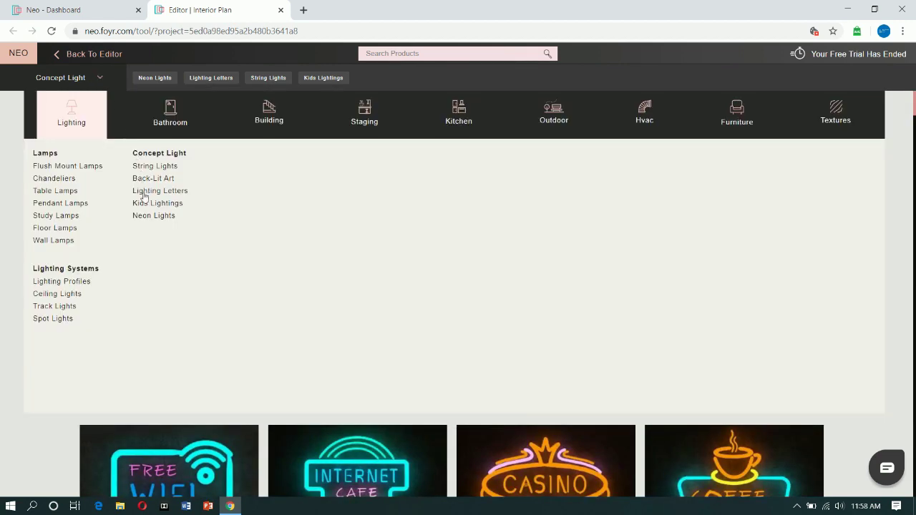
{"action": "left_click", "coordinate": [57, 293]}
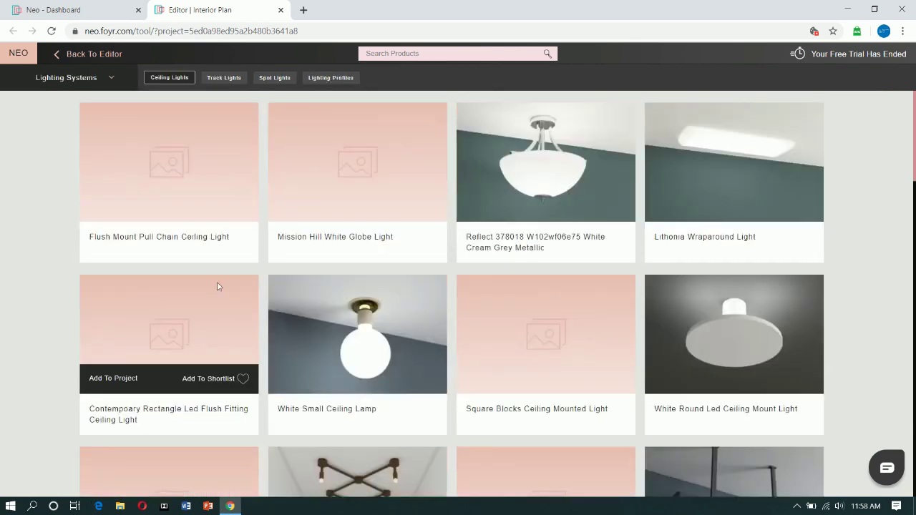
{"action": "scroll", "coordinate": [451, 286], "scroll_direction": "down", "scroll_amount": 2}
{"action": "scroll", "coordinate": [451, 288], "scroll_direction": "down", "scroll_amount": 8}
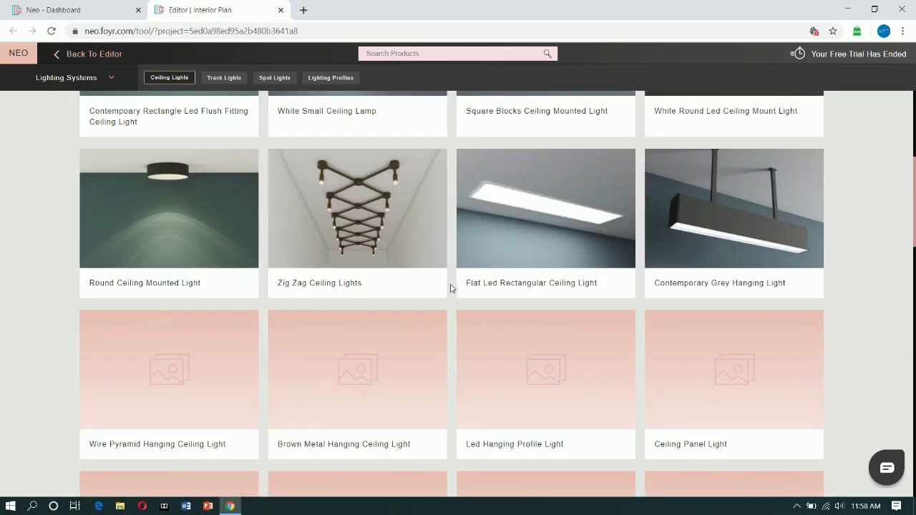
{"action": "scroll", "coordinate": [451, 289], "scroll_direction": "down", "scroll_amount": 12}
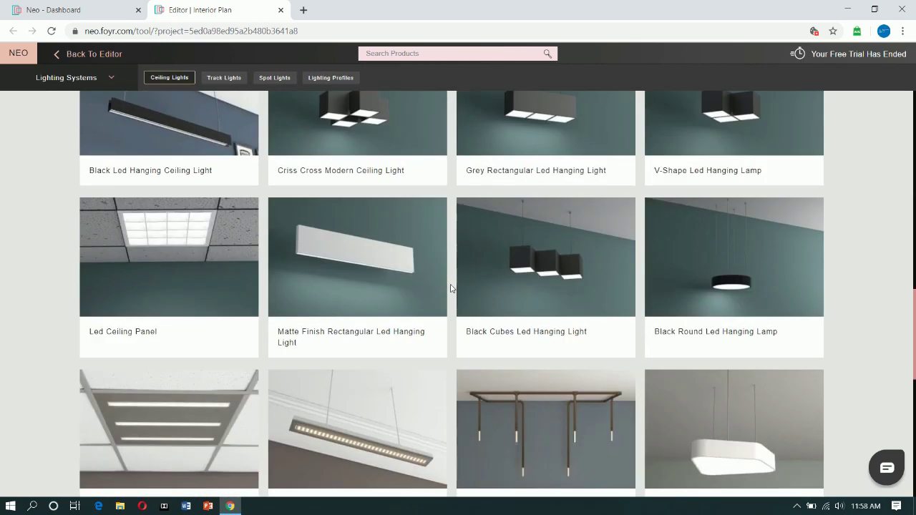
{"action": "scroll", "coordinate": [451, 288], "scroll_direction": "down", "scroll_amount": 7}
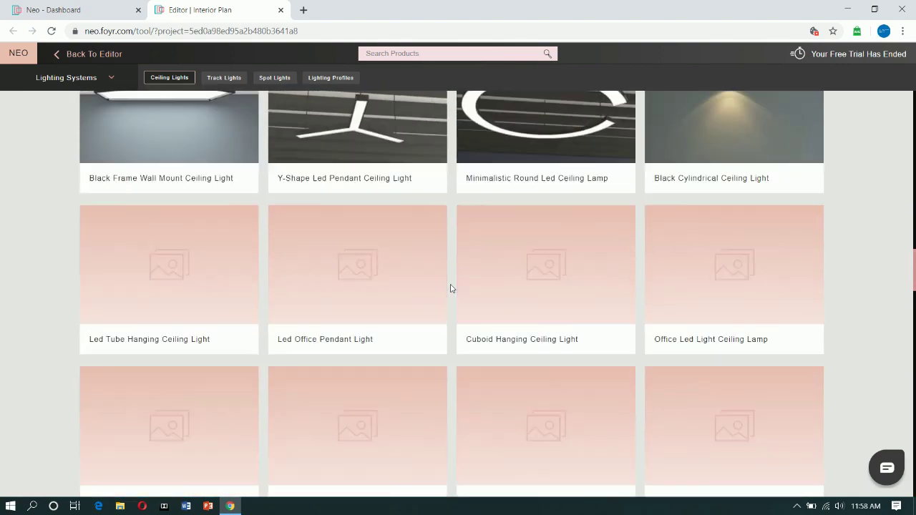
{"action": "scroll", "coordinate": [420, 292], "scroll_direction": "up", "scroll_amount": 10}
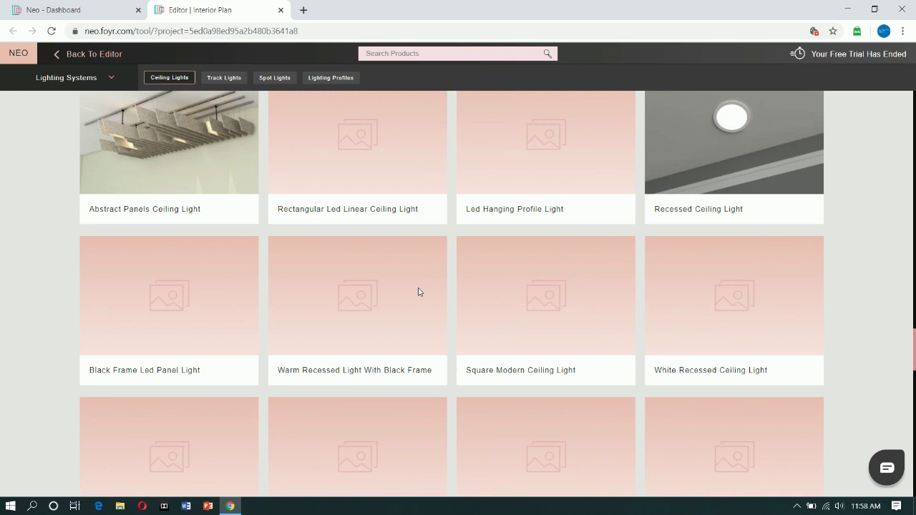
{"action": "mouse_move", "coordinate": [418, 291]}
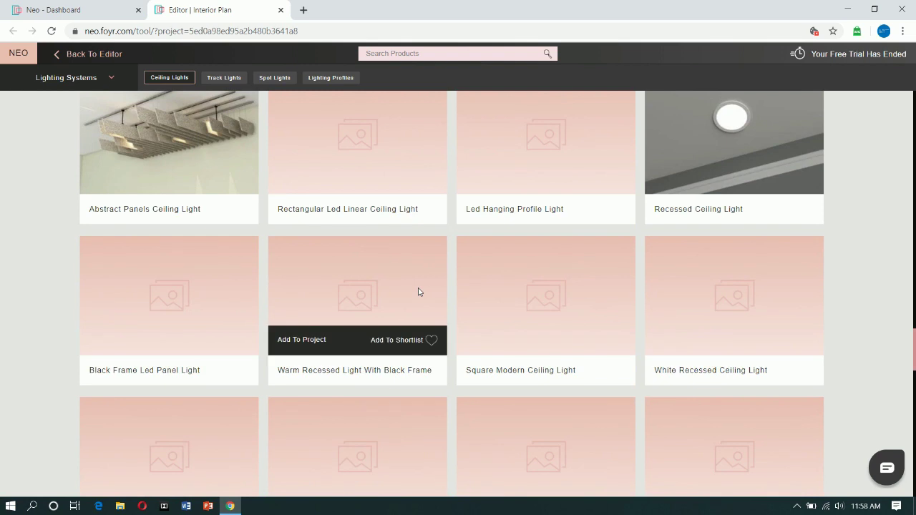
{"action": "scroll", "coordinate": [418, 292], "scroll_direction": "up", "scroll_amount": 1}
{"action": "mouse_move", "coordinate": [194, 205]}
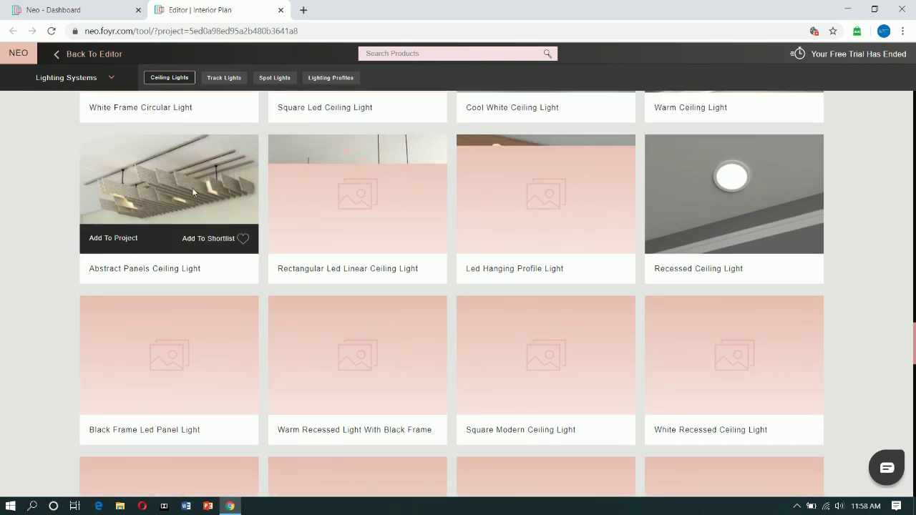
{"action": "left_click", "coordinate": [113, 238]}
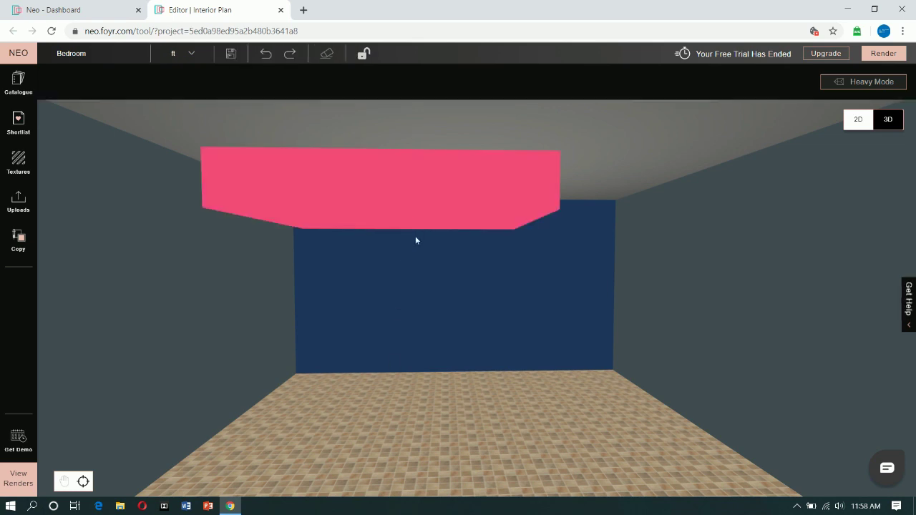
Select the abstract panels light in the 3D room and move it sideways to about the middle of the ceiling.
{"action": "scroll", "coordinate": [380, 386], "scroll_direction": "down", "scroll_amount": 5}
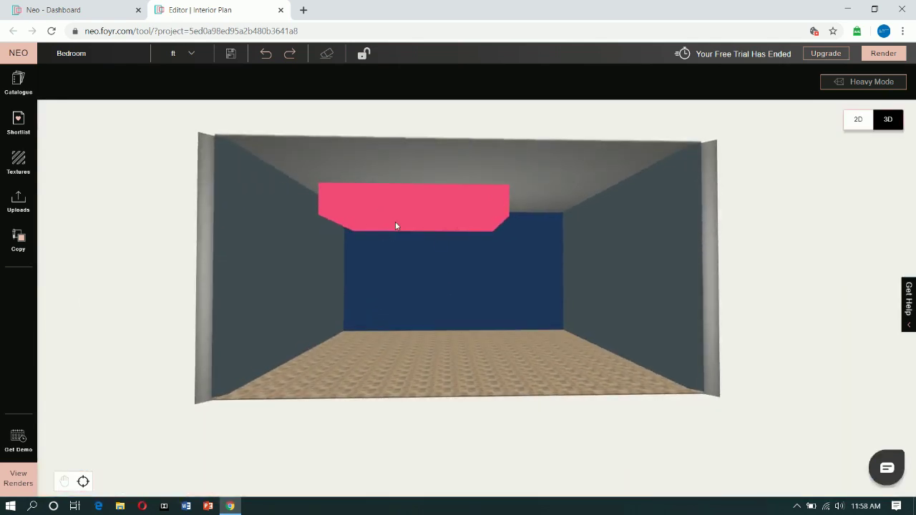
{"action": "left_click", "coordinate": [435, 431]}
{"action": "scroll", "coordinate": [396, 253], "scroll_direction": "up", "scroll_amount": 5}
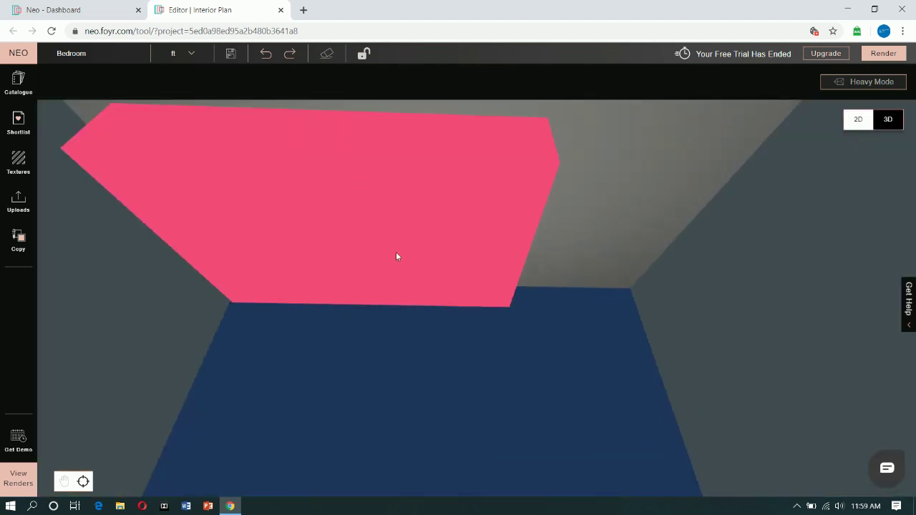
{"action": "left_click", "coordinate": [398, 212]}
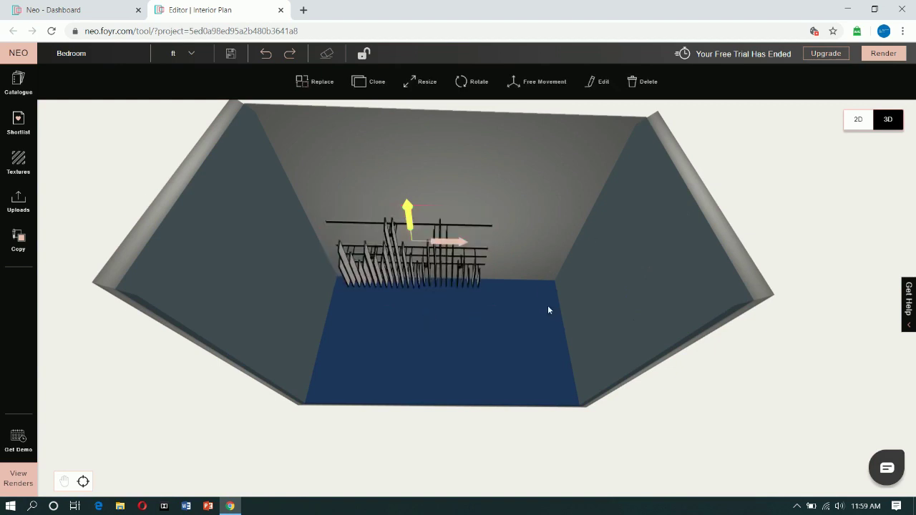
{"action": "left_click_drag", "start_coordinate": [548, 310], "coordinate": [436, 139]}
{"action": "scroll", "coordinate": [478, 302], "scroll_direction": "up", "scroll_amount": 2}
{"action": "left_click", "coordinate": [475, 198]}
{"action": "scroll", "coordinate": [421, 419], "scroll_direction": "down", "scroll_amount": 2}
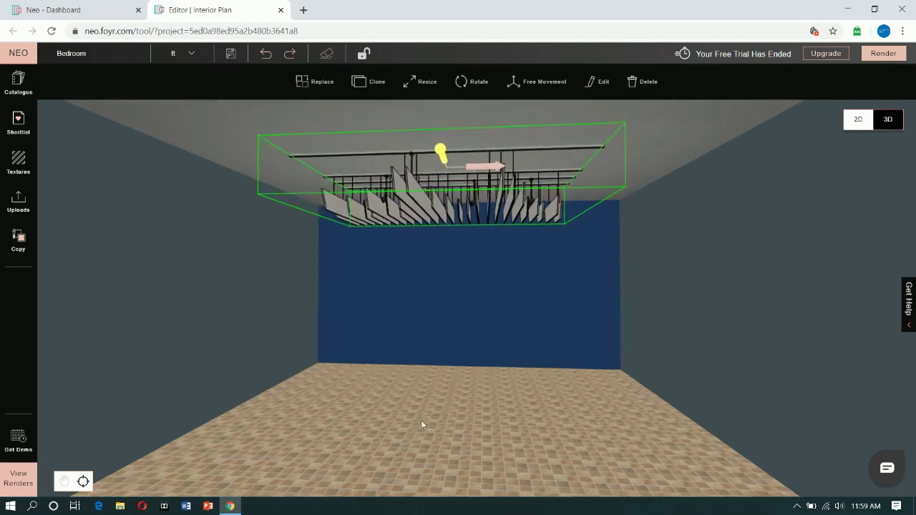
Check the abstract panels light's placement from below and select the light for further editing.
{"action": "left_click", "coordinate": [421, 420]}
{"action": "left_click_drag", "start_coordinate": [438, 370], "coordinate": [442, 286]}
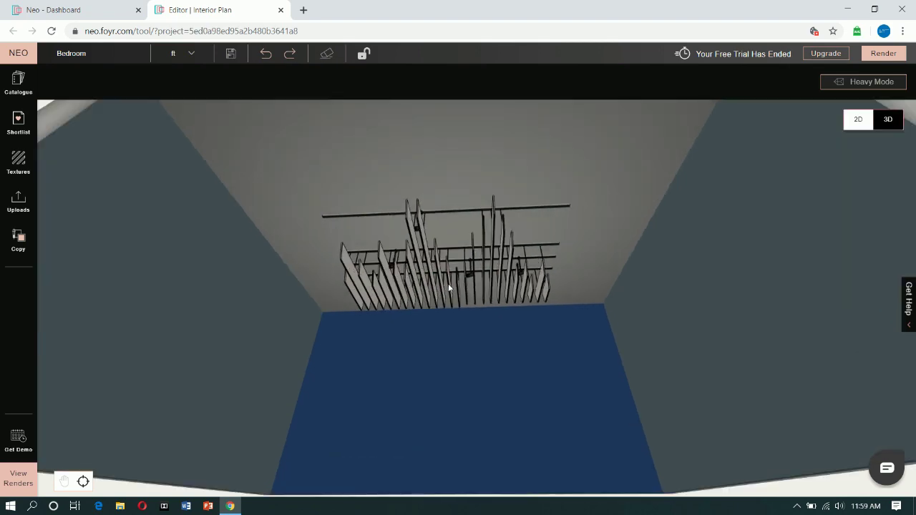
{"action": "left_click", "coordinate": [448, 283]}
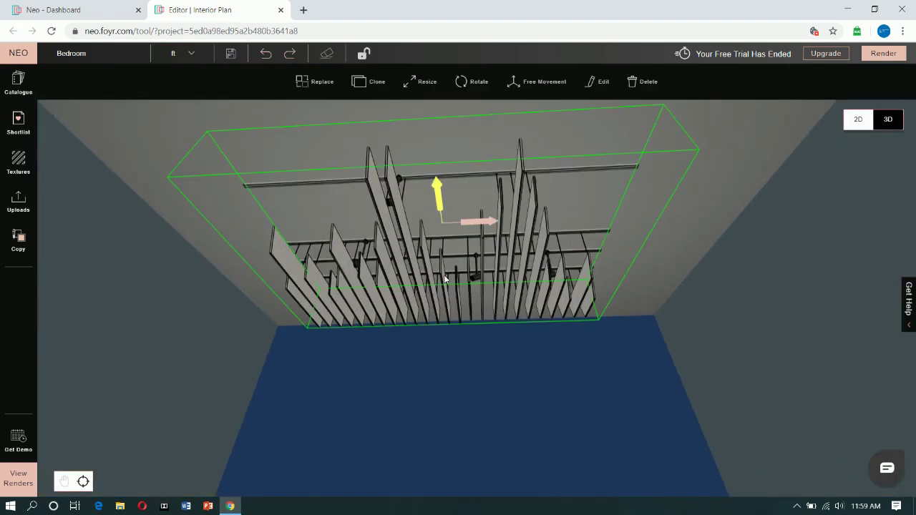